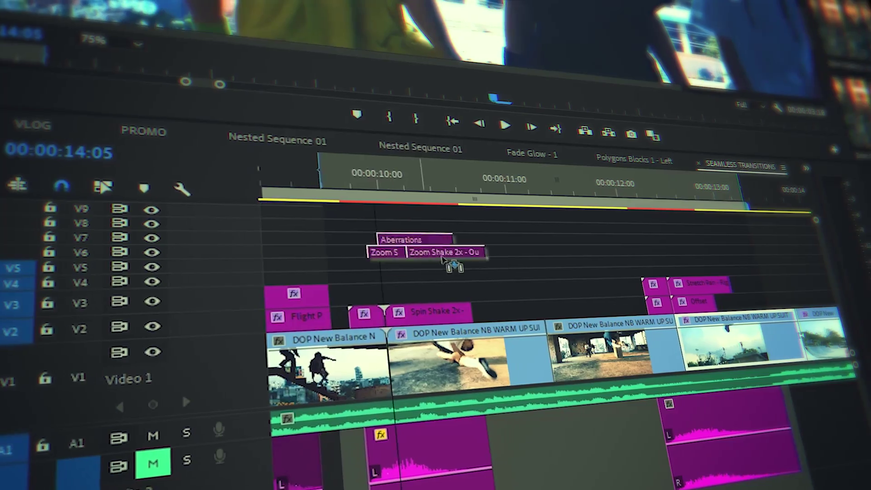
{"action": "left_click_drag", "start_coordinate": [443, 257], "coordinate": [572, 308]}
{"action": "scroll", "coordinate": [563, 457], "scroll_direction": "up", "scroll_amount": 3}
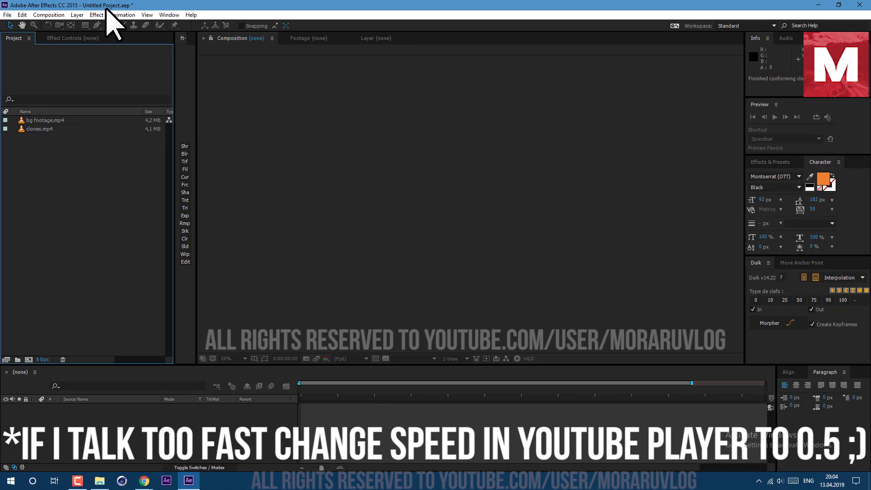
- Create a new composition from bg footage.mp4 and play it through once
{"action": "left_click", "coordinate": [48, 121]}
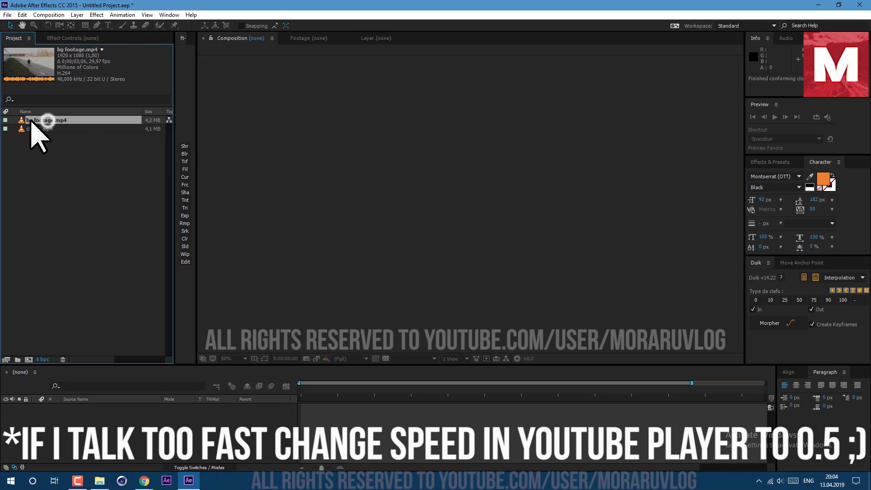
{"action": "left_click_drag", "start_coordinate": [74, 121], "coordinate": [29, 360]}
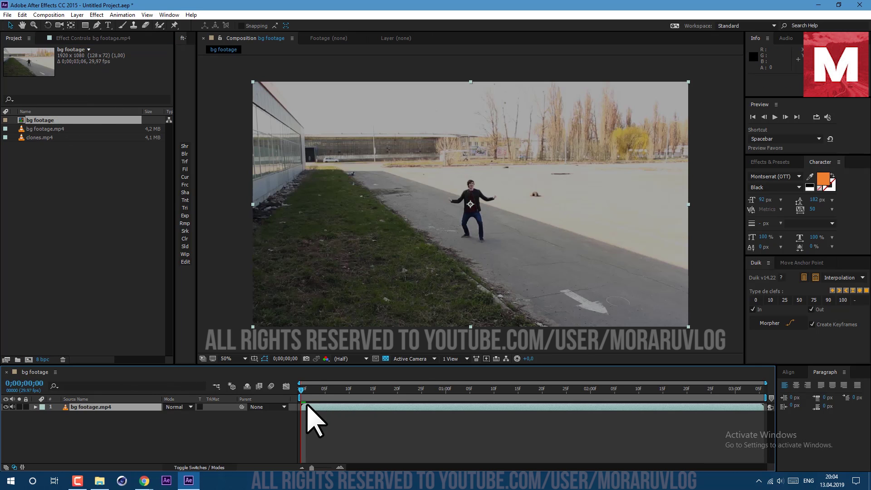
{"action": "key", "text": "space"}
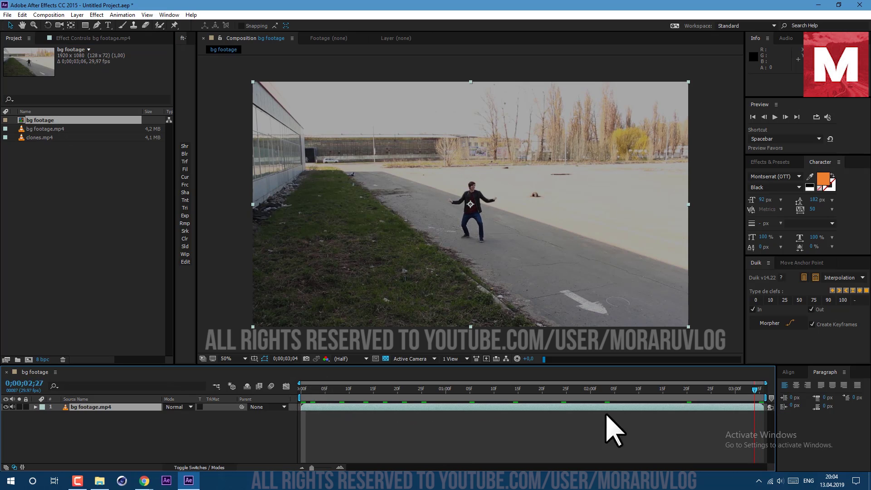
{"action": "key", "text": "space"}
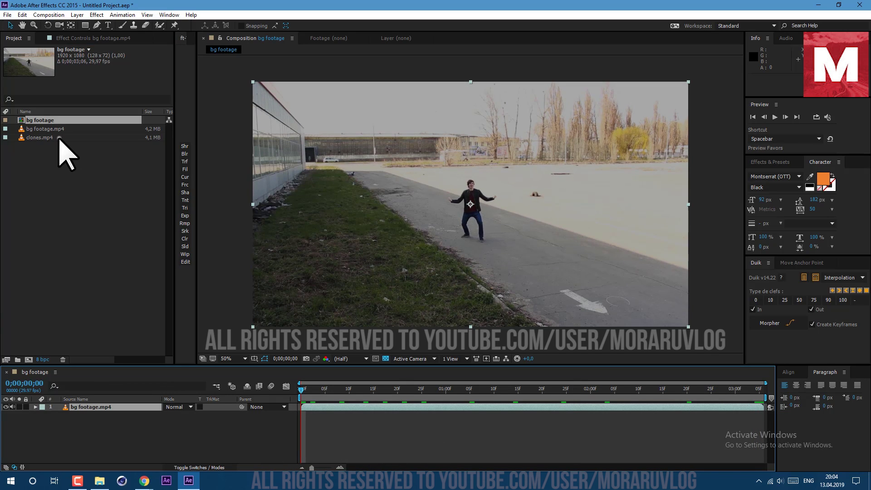
- Add clones.mp4 to the composition above the bg footage.mp4 layer and scrub through the clip
{"action": "left_click_drag", "start_coordinate": [59, 138], "coordinate": [89, 410]}
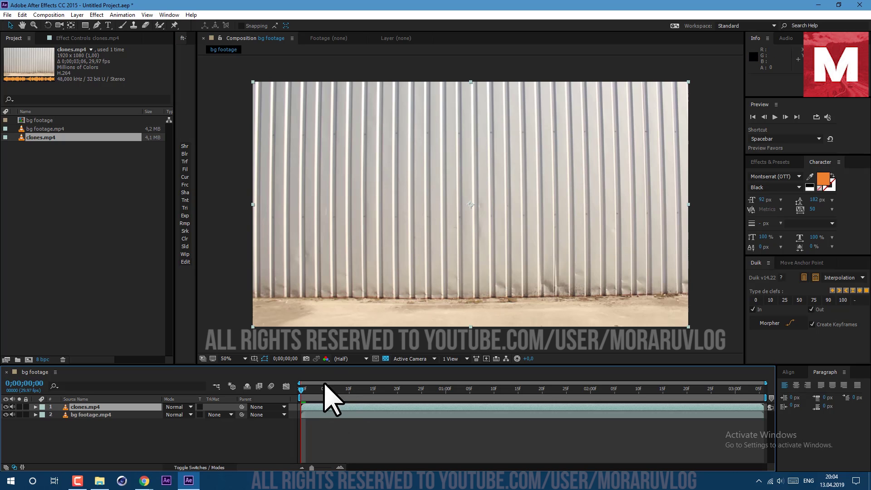
{"action": "left_click_drag", "start_coordinate": [308, 395], "coordinate": [810, 402]}
{"action": "left_click_drag", "start_coordinate": [584, 428], "coordinate": [400, 449]}
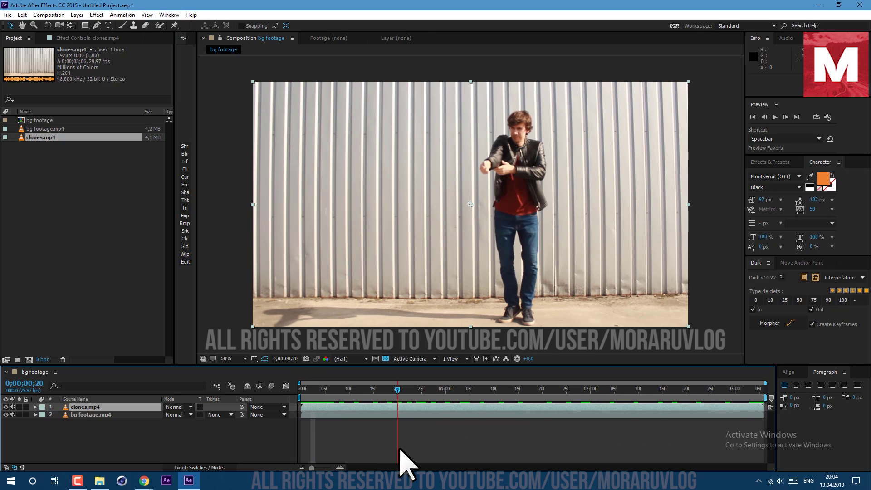
- At the first, empty frame, duplicate the clones.mp4 layer and apply Freeze Frame to the copy
{"action": "key", "text": "Home"}
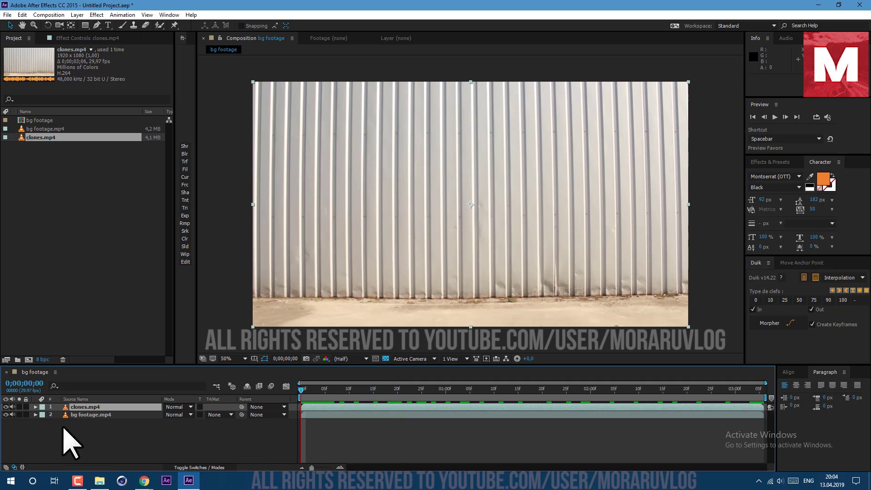
{"action": "left_click", "coordinate": [27, 14]}
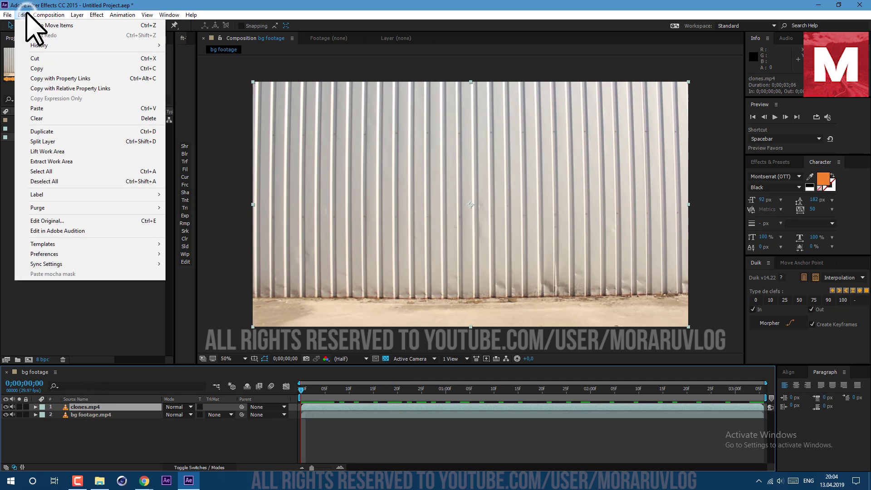
{"action": "left_click", "coordinate": [50, 129]}
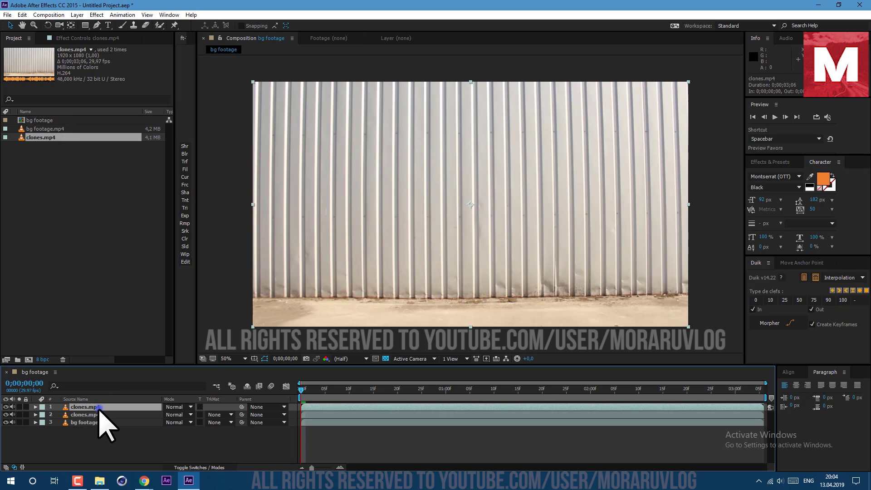
{"action": "right_click", "coordinate": [98, 406]}
{"action": "mouse_move", "coordinate": [204, 107]}
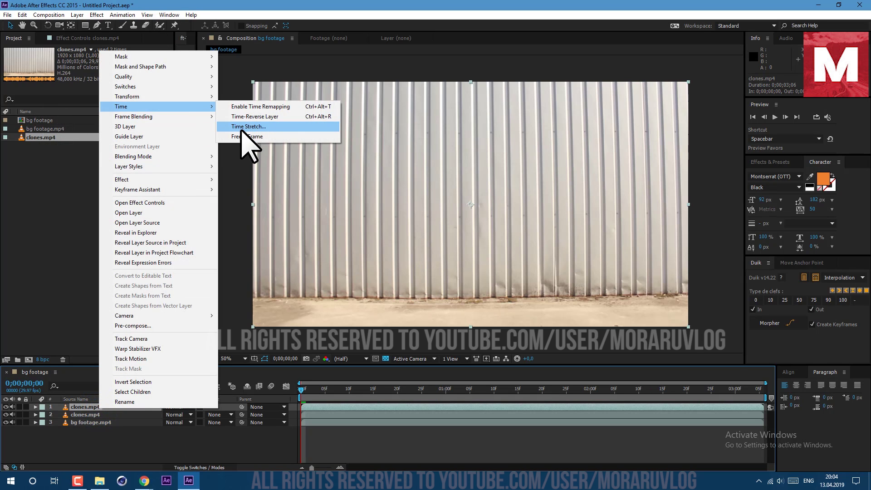
{"action": "left_click", "coordinate": [243, 136]}
- Move the frozen clones.mp4 layer to the bottom of the layer stack, rename it bg and hide it
{"action": "left_click_drag", "start_coordinate": [86, 407], "coordinate": [93, 453]}
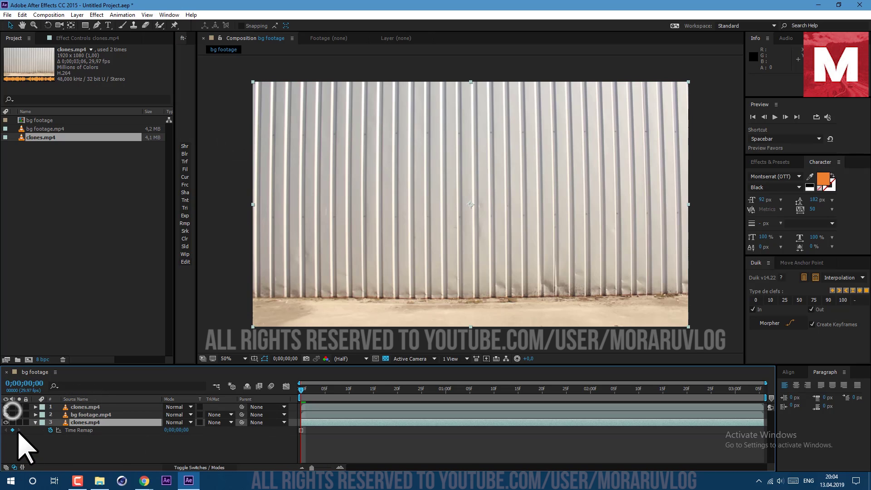
{"action": "left_click", "coordinate": [87, 424]}
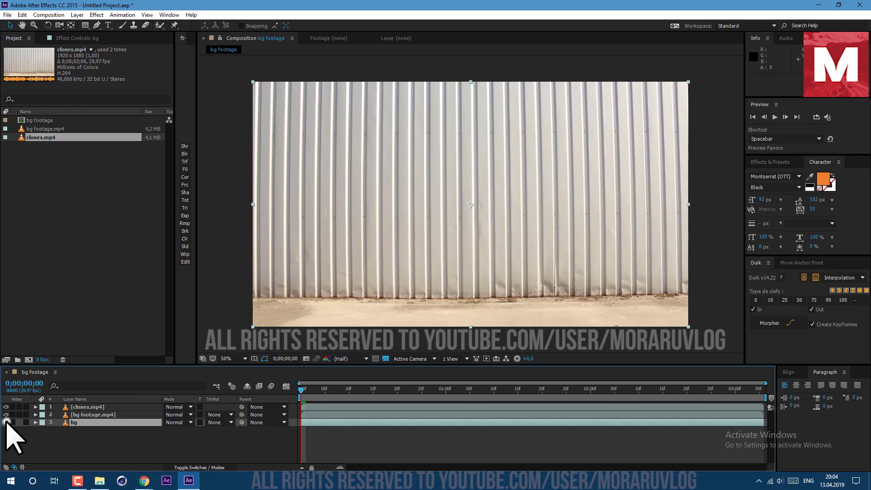
- At 0;00;00;05, apply Difference Matte to the clones.mp4 layer with bg as the difference layer and 7% matching tolerance
{"action": "left_click", "coordinate": [88, 407]}
{"action": "left_click_drag", "start_coordinate": [312, 392], "coordinate": [326, 398]}
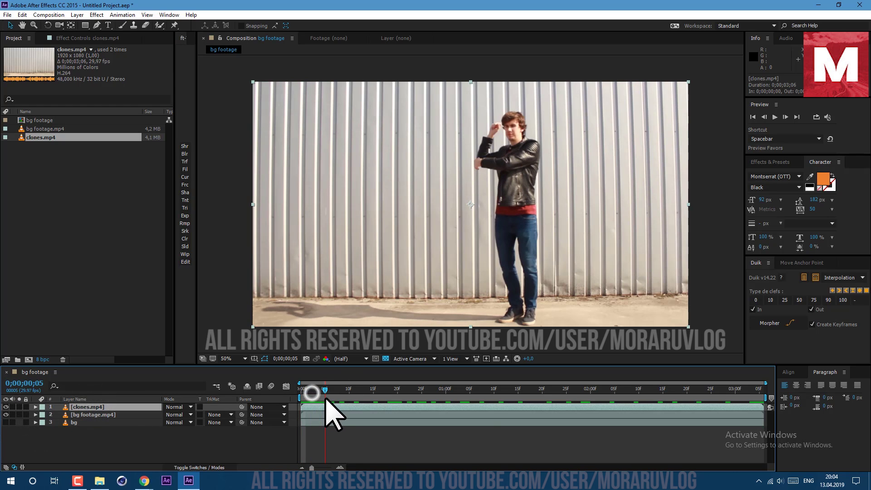
{"action": "left_click", "coordinate": [771, 162]}
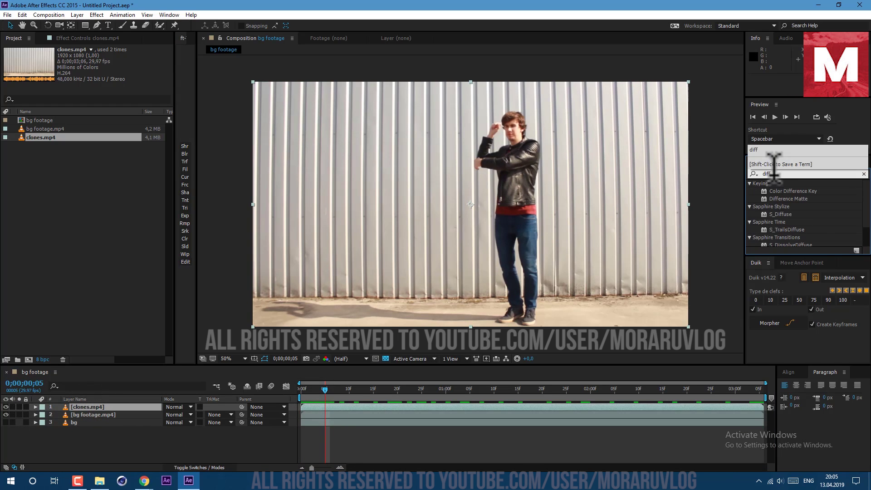
{"action": "left_click_drag", "start_coordinate": [790, 200], "coordinate": [474, 269]}
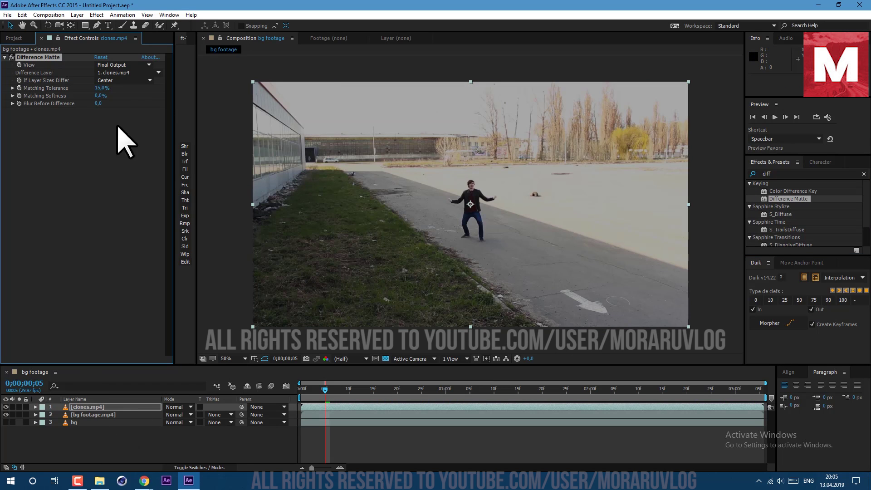
{"action": "left_click", "coordinate": [126, 72]}
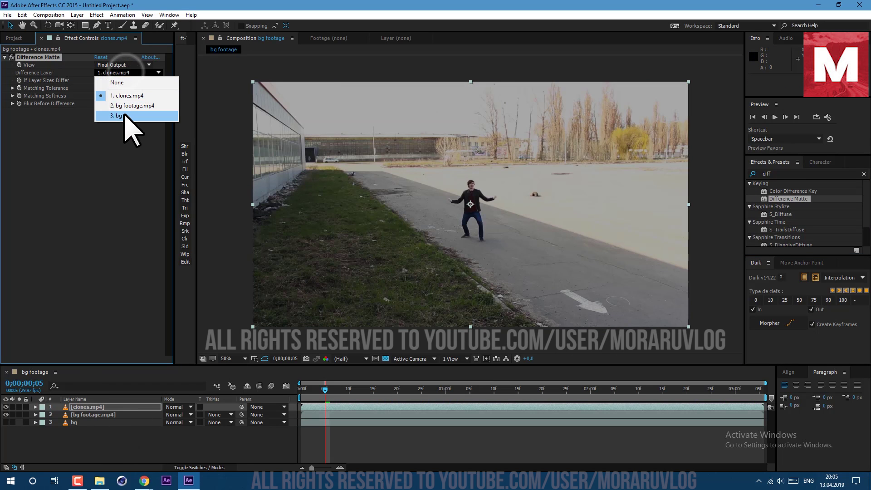
{"action": "left_click", "coordinate": [126, 120]}
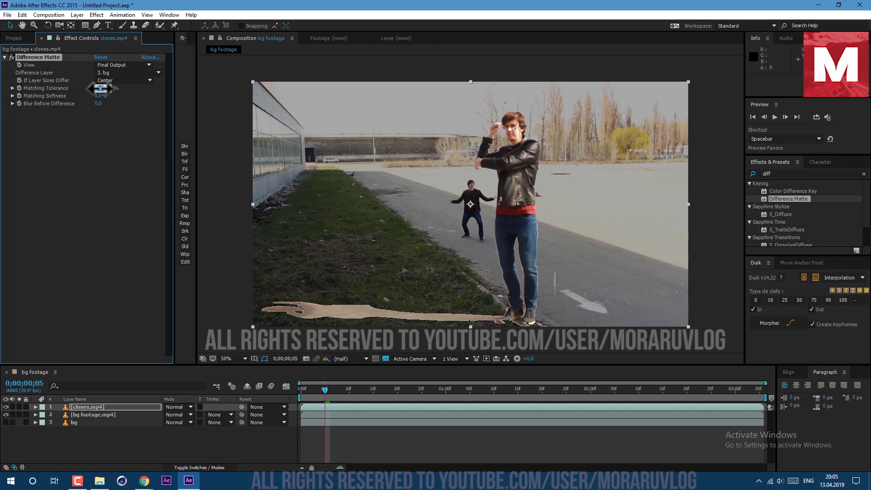
{"action": "type", "text": "7"}
- Find the Matte Choker effect and add it to the clones.mp4 layer after Difference Matte
{"action": "left_click", "coordinate": [766, 174]}
{"action": "type", "text": "matte"}
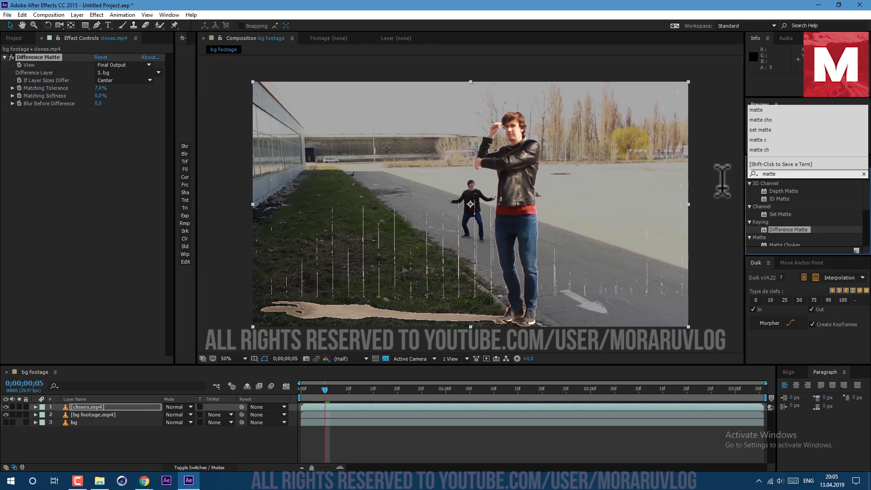
{"action": "type", "text": " ch"}
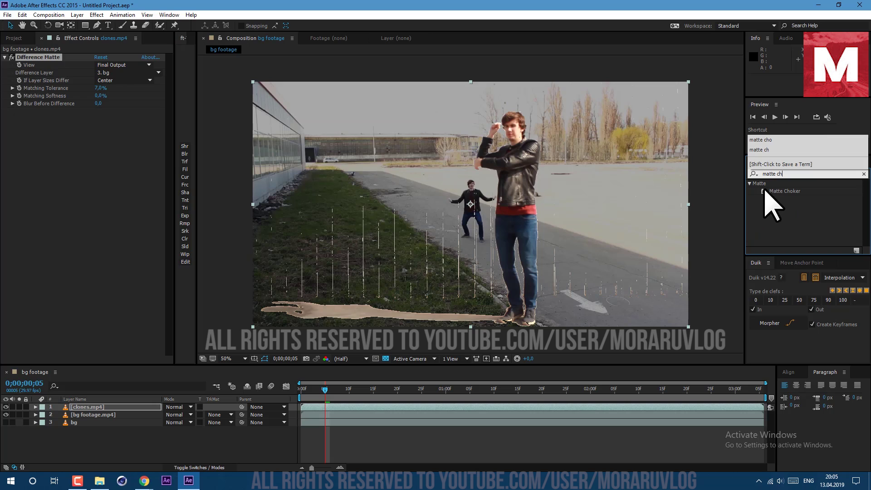
{"action": "left_click_drag", "start_coordinate": [778, 195], "coordinate": [150, 276]}
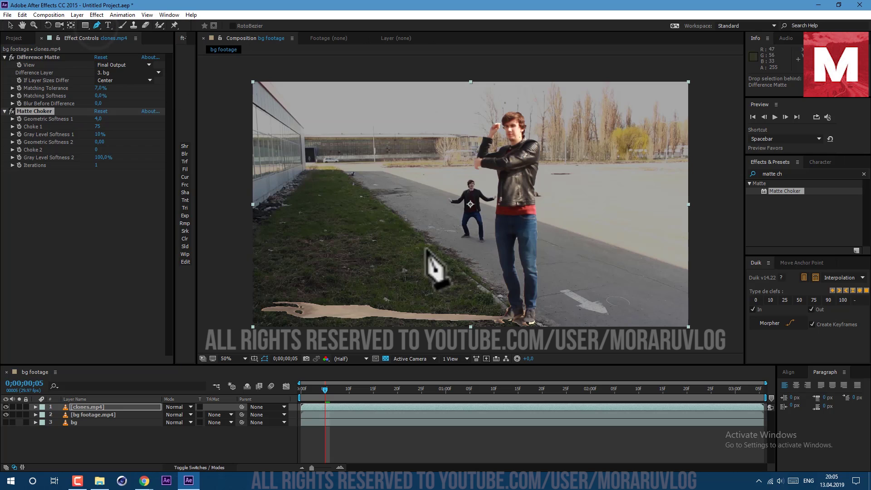
- Draw a mask around the man's ground shadow on the clones.mp4 layer and invert it to remove the shadow
{"action": "left_click", "coordinate": [505, 309]}
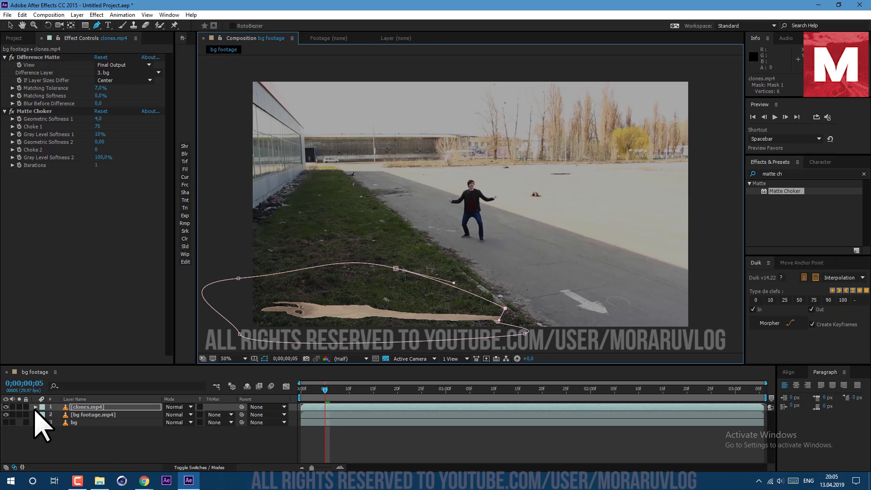
{"action": "left_click", "coordinate": [35, 407]}
{"action": "left_click", "coordinate": [43, 415]}
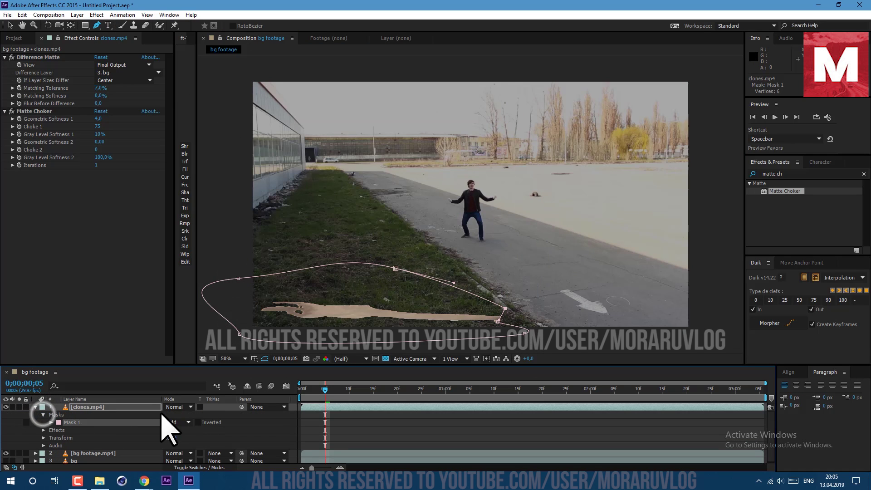
{"action": "left_click", "coordinate": [198, 423]}
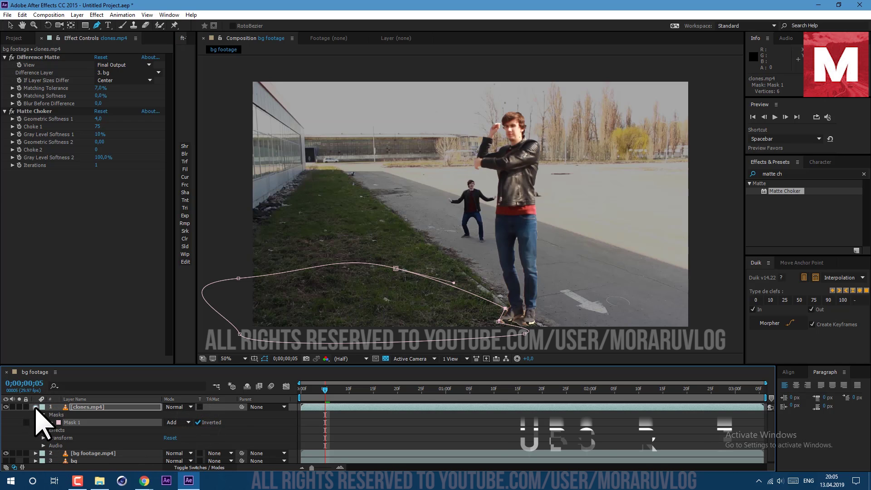
{"action": "left_click", "coordinate": [36, 407]}
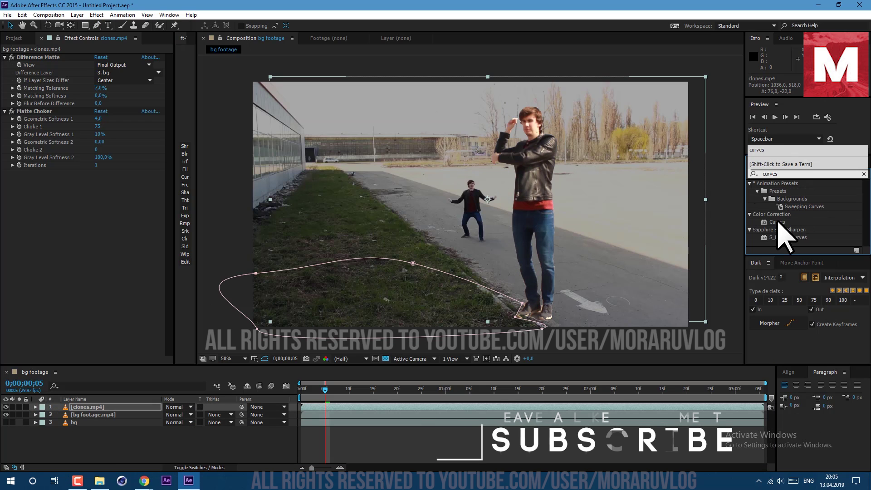
- Apply Curves to the clones.mp4 layer, lowering the white point and raising the black point in the RGB channel
{"action": "left_click_drag", "start_coordinate": [777, 222], "coordinate": [564, 232]}
{"action": "mouse_move", "coordinate": [130, 213]}
{"action": "left_mouse_down"}
{"action": "mouse_move", "coordinate": [136, 237]}
{"action": "mouse_move", "coordinate": [137, 226]}
{"action": "left_mouse_up"}
{"action": "left_click_drag", "start_coordinate": [24, 319], "coordinate": [12, 305]}
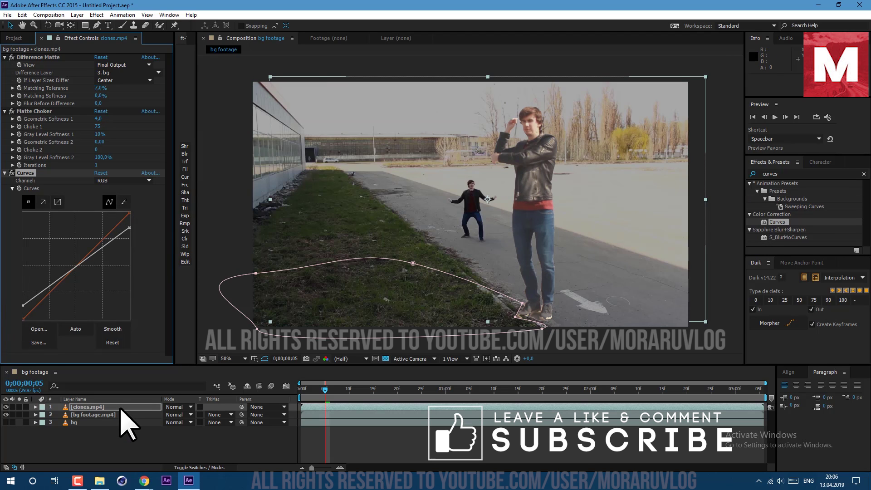
- Transform the clones.mp4 layer to fit the background at 46% scale, position about 1434, 264 and -4° rotation
{"action": "left_click", "coordinate": [120, 408]}
{"action": "key", "text": "s"}
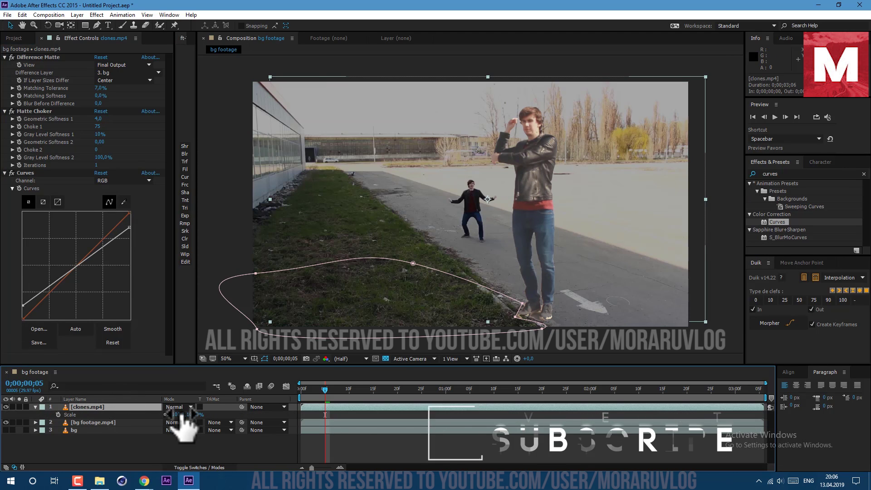
{"action": "left_click_drag", "start_coordinate": [184, 415], "coordinate": [179, 415]}
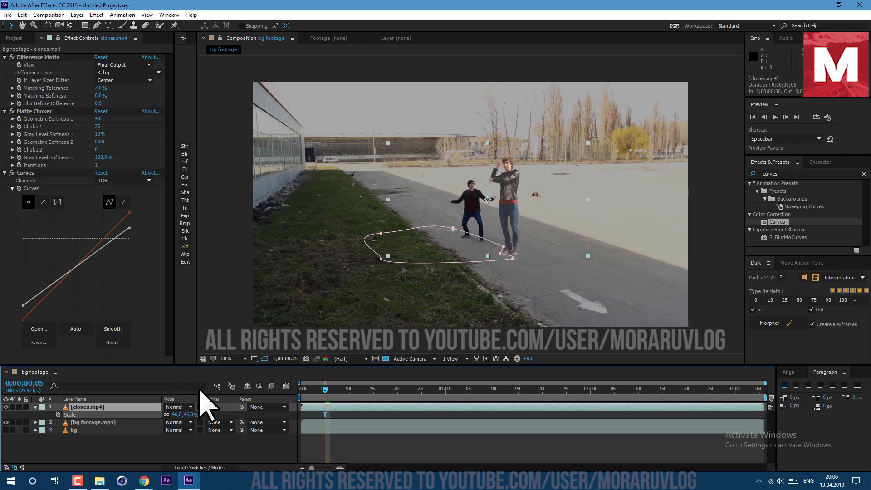
{"action": "left_click_drag", "start_coordinate": [513, 236], "coordinate": [603, 180]}
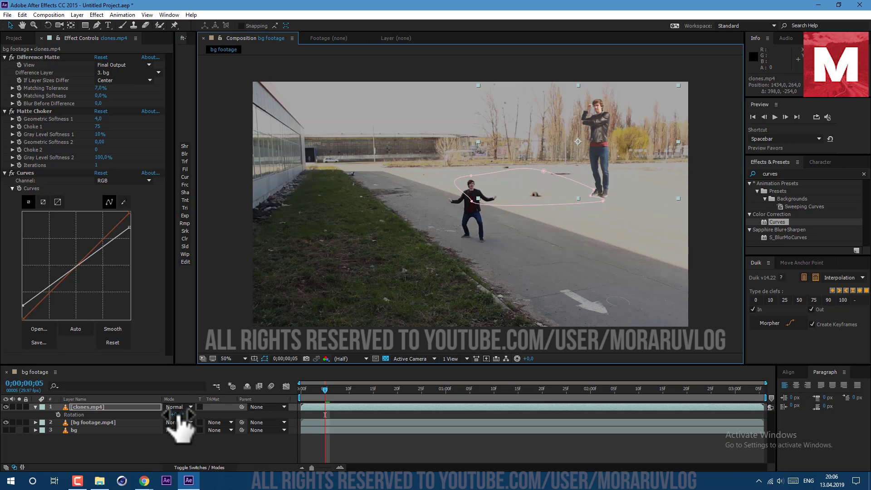
{"action": "left_click_drag", "start_coordinate": [177, 414], "coordinate": [174, 412]}
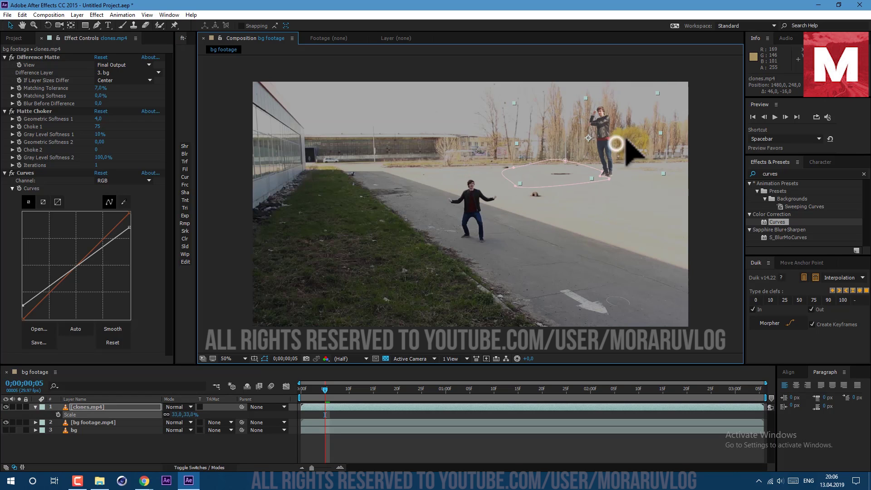
- Place the clone farther back at 33% scale and about 1542, 246, and flatten its RGB curve slightly more
{"action": "left_click_drag", "start_coordinate": [615, 144], "coordinate": [630, 143]}
{"action": "left_click_drag", "start_coordinate": [129, 228], "coordinate": [135, 230]}
{"action": "left_click_drag", "start_coordinate": [23, 305], "coordinate": [14, 303]}
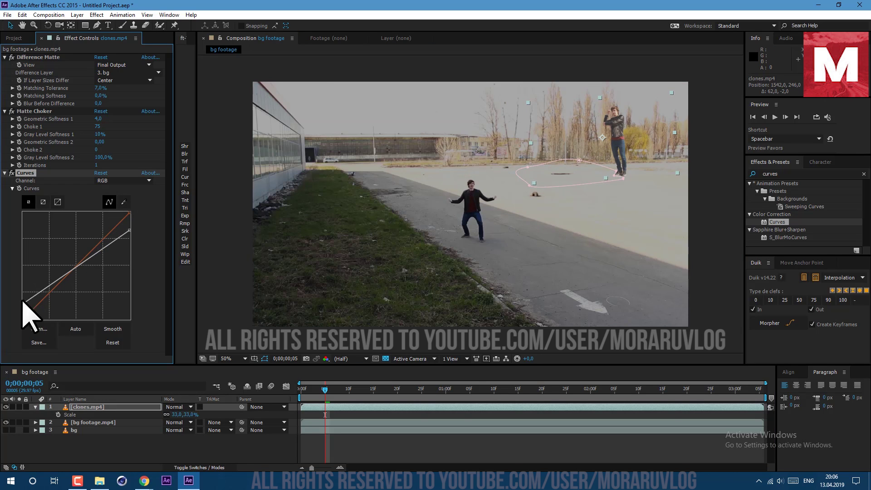
- Scale the clone down to 29% and reposition it to about 1420, 290
{"action": "left_click", "coordinate": [146, 453]}
{"action": "left_click_drag", "start_coordinate": [612, 136], "coordinate": [580, 140]}
{"action": "left_click_drag", "start_coordinate": [190, 414], "coordinate": [185, 414]}
{"action": "left_click", "coordinate": [272, 451]}
{"action": "left_click_drag", "start_coordinate": [588, 129], "coordinate": [593, 135]}
- Create an adjustment layer above all layers and apply the Curves effect to it
{"action": "left_click", "coordinate": [78, 15]}
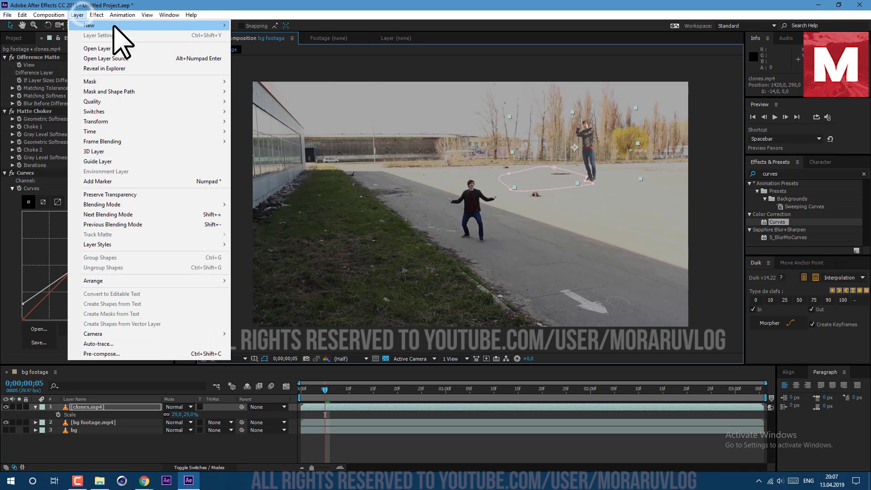
{"action": "mouse_move", "coordinate": [204, 26]}
{"action": "left_click", "coordinate": [273, 86]}
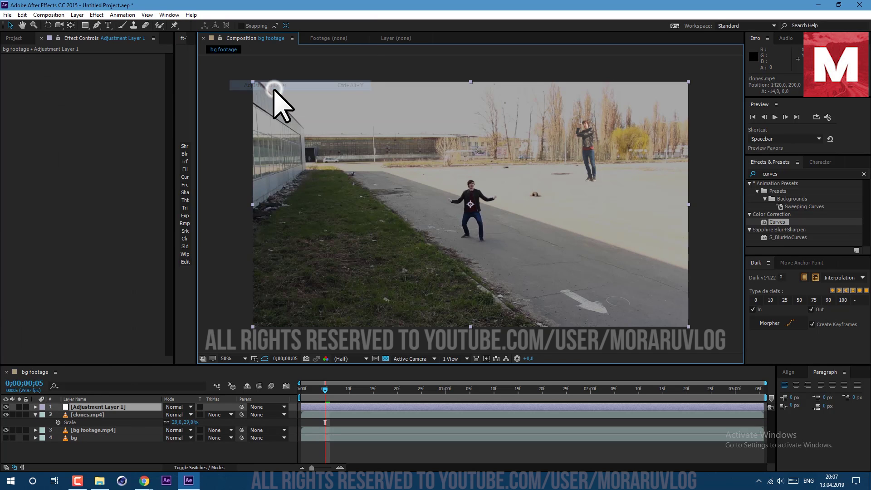
{"action": "left_click_drag", "start_coordinate": [762, 228], "coordinate": [125, 407]}
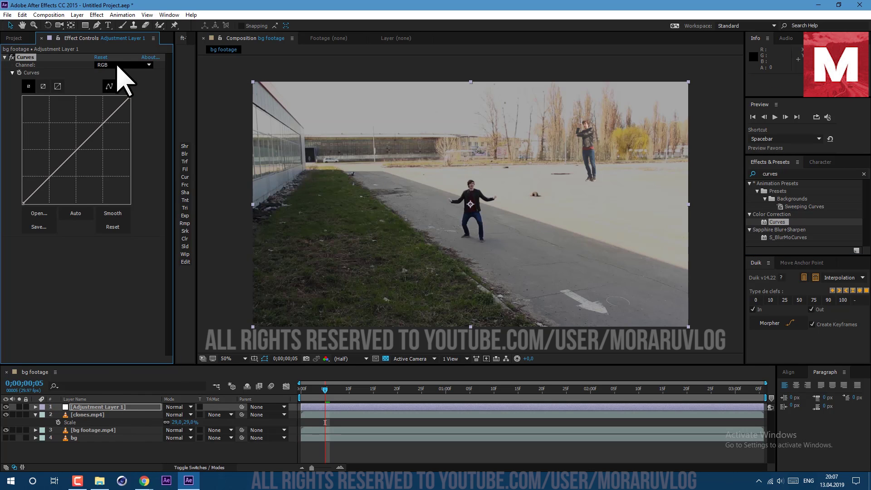
- In the adjustment layer's Curves, raise the Red channel's midtones and slightly lower the Green channel's midtones
{"action": "left_click", "coordinate": [119, 65]}
{"action": "left_click", "coordinate": [117, 74]}
{"action": "left_click_drag", "start_coordinate": [76, 150], "coordinate": [68, 143]}
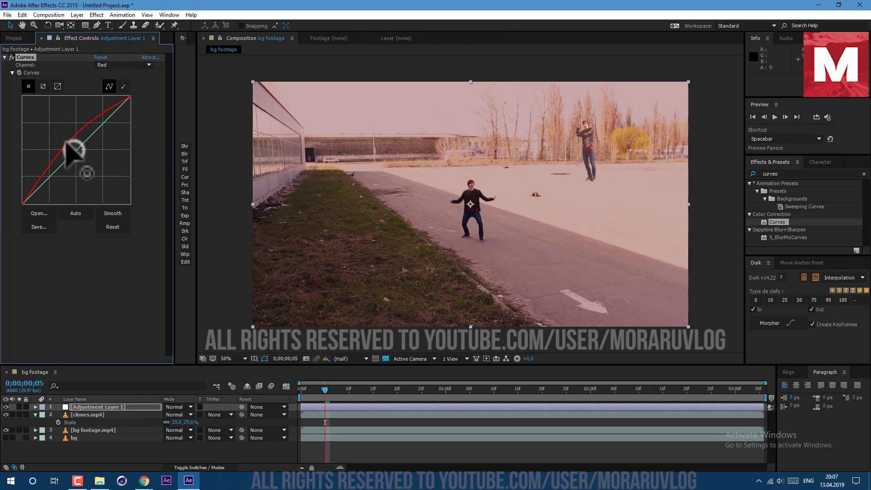
{"action": "left_click", "coordinate": [119, 65]}
{"action": "left_click", "coordinate": [119, 96]}
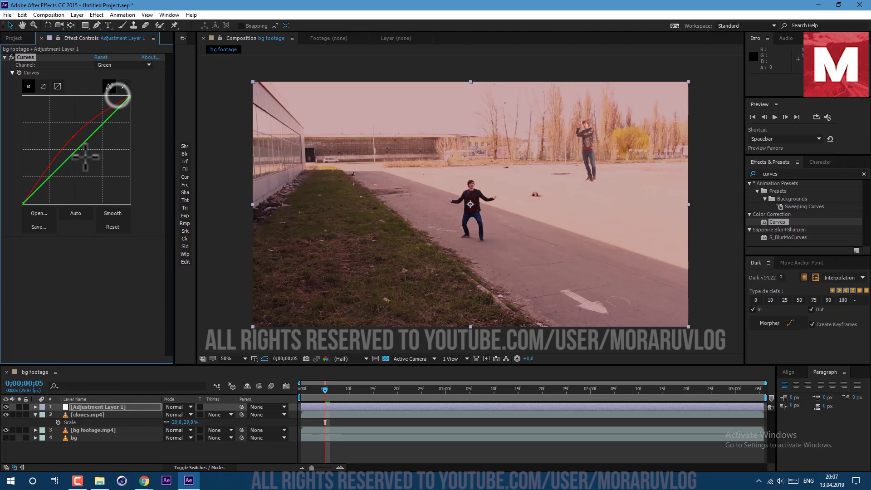
{"action": "left_click_drag", "start_coordinate": [77, 150], "coordinate": [79, 154]}
- Lower the Blue channel's midtones in the adjustment layer's Curves effect
{"action": "left_click", "coordinate": [119, 65]}
{"action": "left_click", "coordinate": [115, 106]}
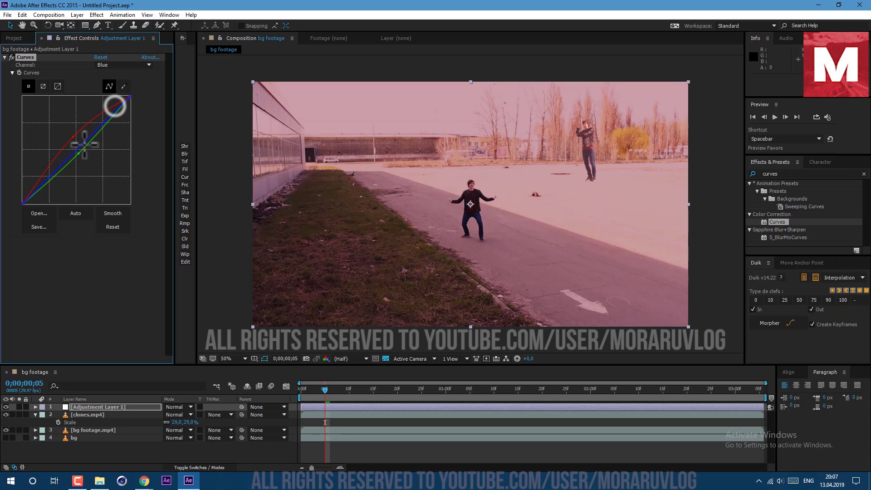
{"action": "left_click_drag", "start_coordinate": [82, 144], "coordinate": [105, 146]}
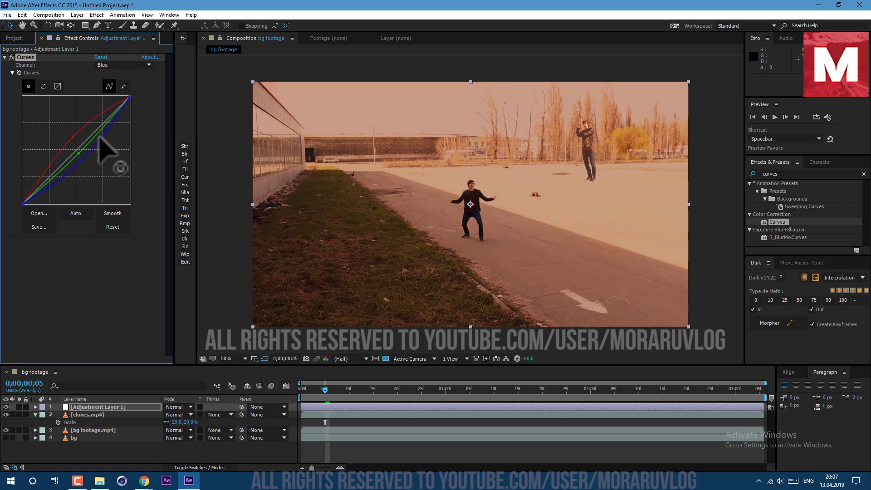
- Shape the adjustment layer's RGB curve into a gentle S by slightly raising the highlights and lowering the shadows
{"action": "left_click", "coordinate": [132, 65]}
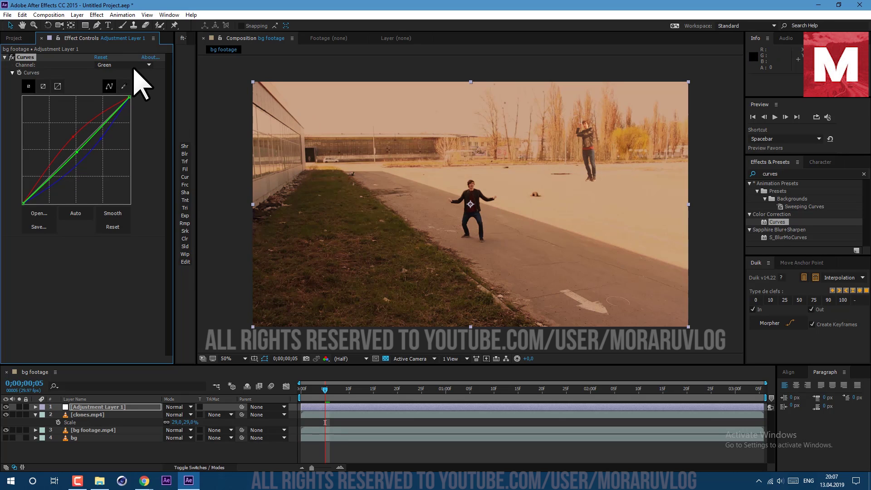
{"action": "left_click", "coordinate": [131, 94]}
{"action": "left_click", "coordinate": [132, 65]}
{"action": "left_click", "coordinate": [117, 76]}
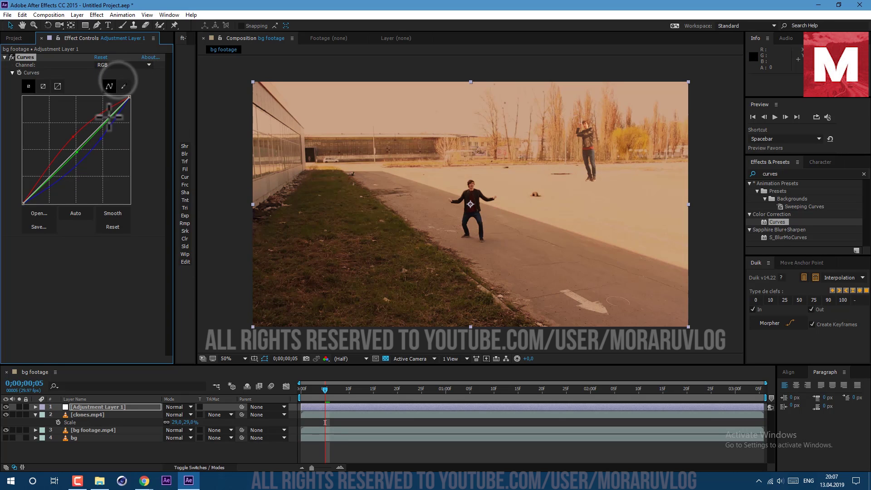
{"action": "left_click_drag", "start_coordinate": [108, 117], "coordinate": [108, 116]}
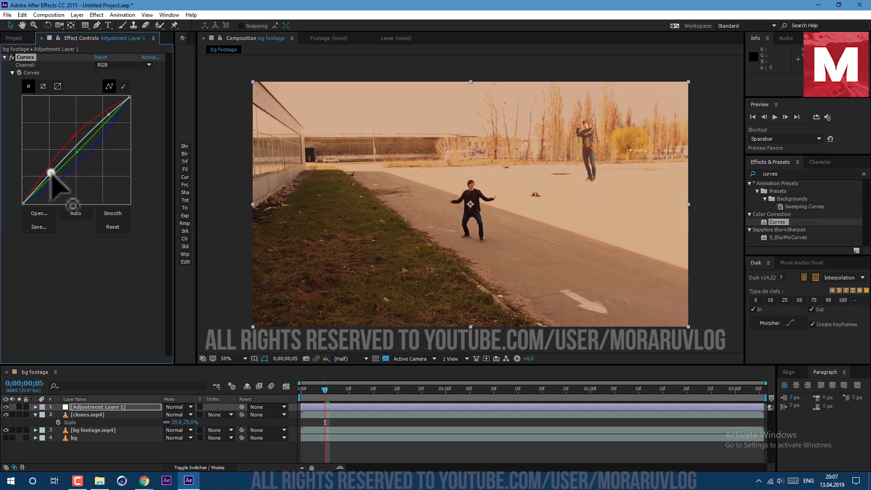
{"action": "left_click_drag", "start_coordinate": [51, 172], "coordinate": [50, 180]}
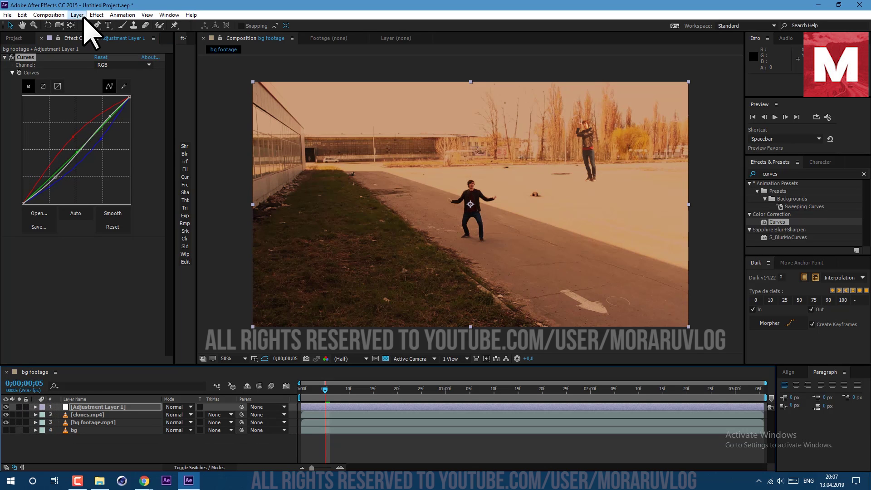
- Create a white solid named saber above all layers
{"action": "left_click", "coordinate": [77, 15]}
{"action": "left_click", "coordinate": [163, 24]}
{"action": "left_click", "coordinate": [270, 36]}
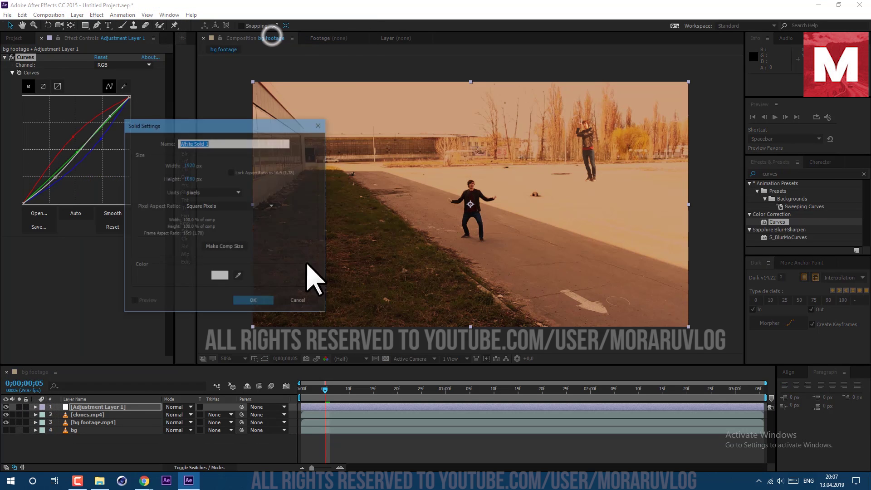
{"action": "key", "text": "Return"}
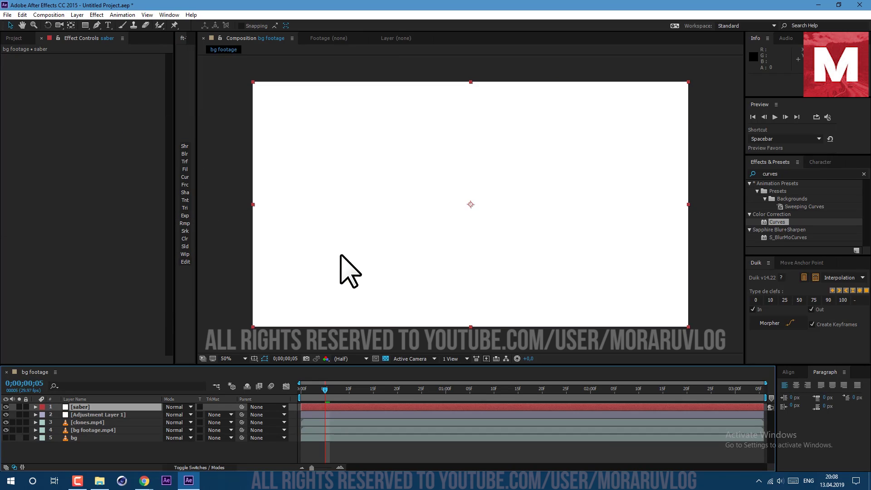
- Find the Video Copilot Saber effect and apply it to the saber solid
{"action": "left_click", "coordinate": [792, 173]}
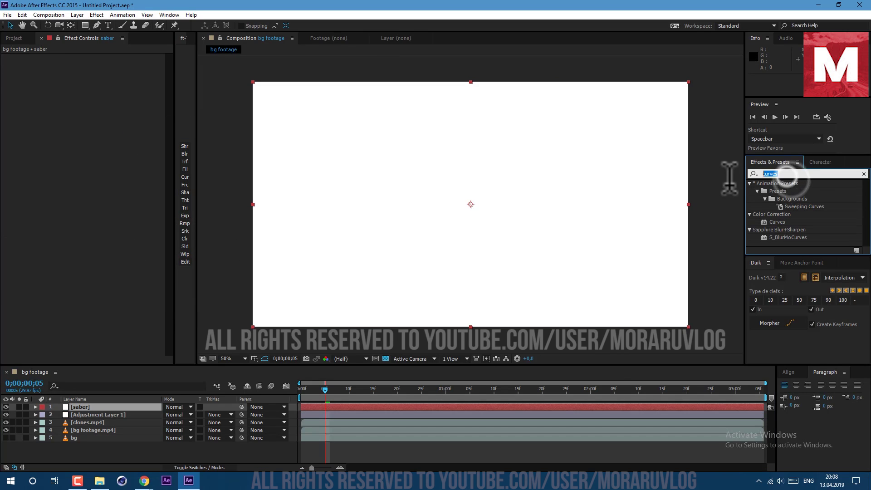
{"action": "type", "text": "saber"}
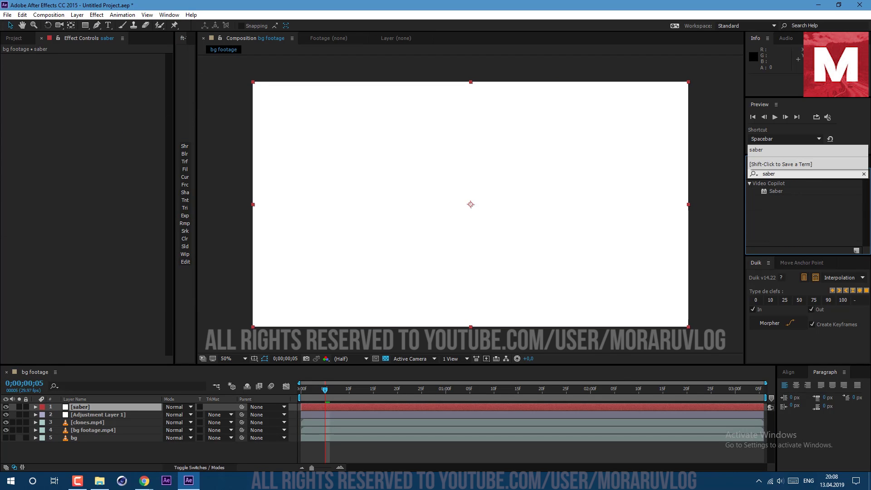
{"action": "left_click_drag", "start_coordinate": [779, 193], "coordinate": [142, 411]}
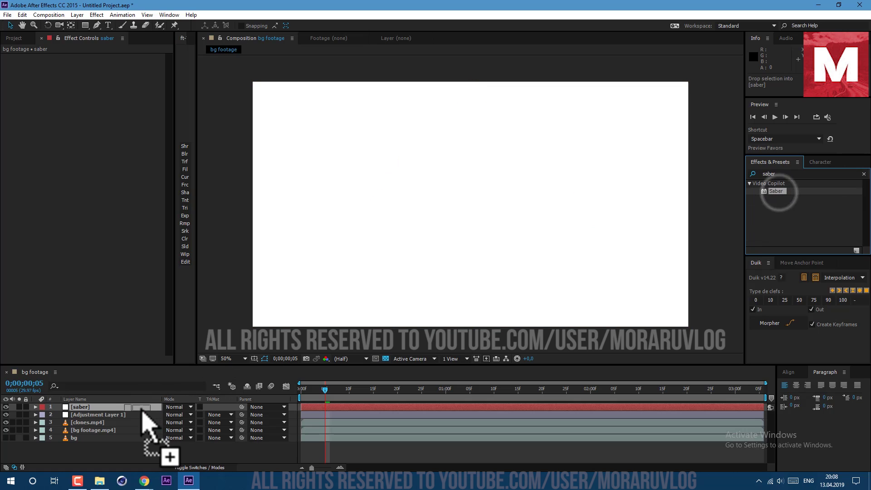
{"action": "left_click_drag", "start_coordinate": [143, 410], "coordinate": [142, 410]}
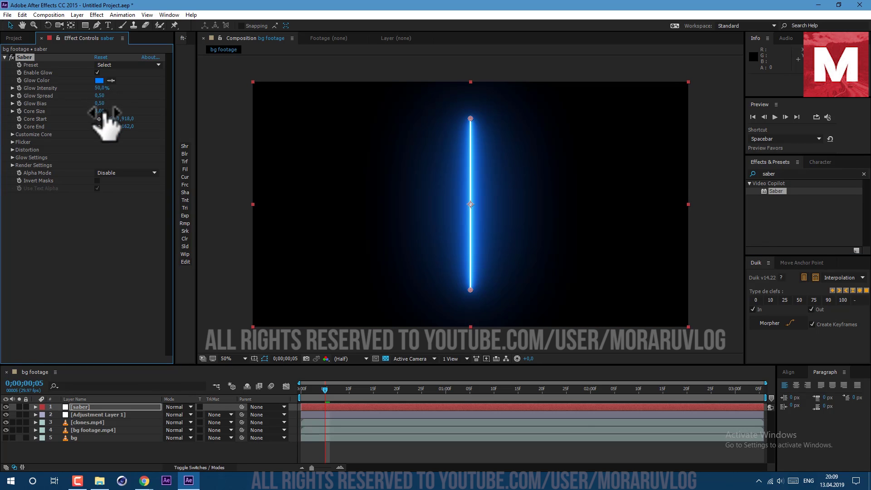
- Set the saber layer's opacity to 0% so the footage underneath shows
{"action": "left_click", "coordinate": [82, 407]}
{"action": "key", "text": "t"}
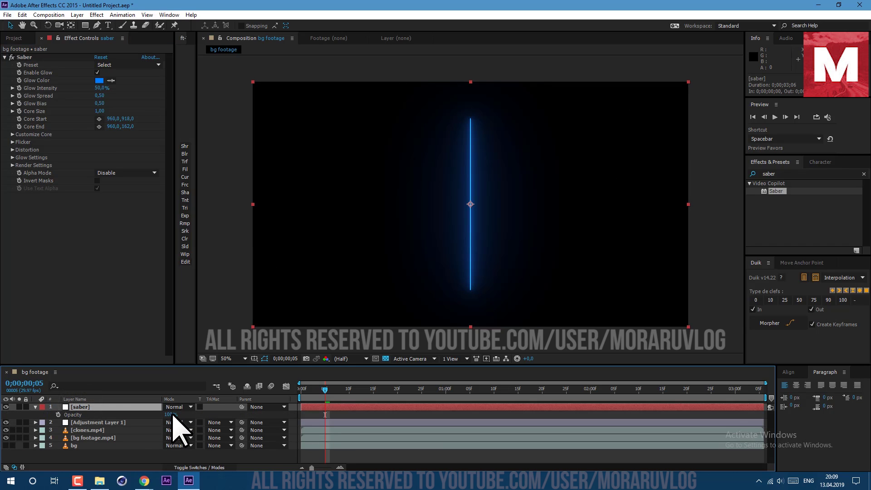
{"action": "left_click_drag", "start_coordinate": [171, 414], "coordinate": [46, 441]}
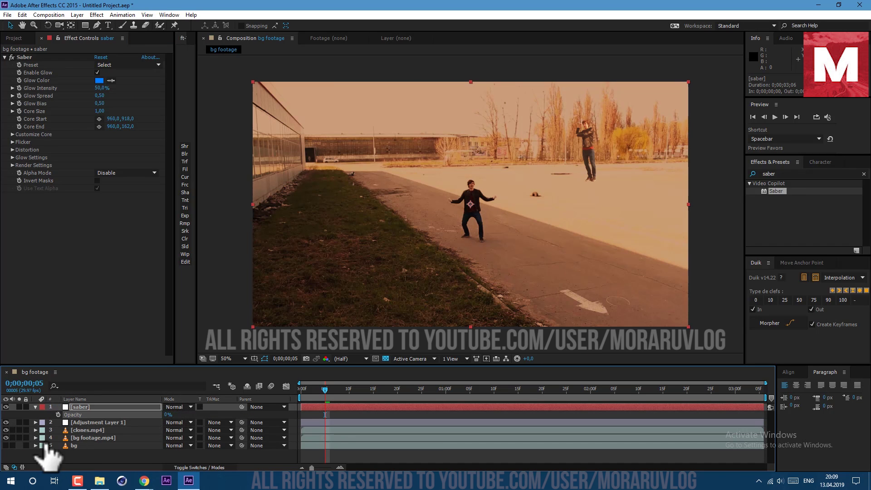
- At 0;00;00;15, draw a straight four-vertex mask path on the saber layer between the foreground actor's hand and the distant clone's hands
{"action": "left_click", "coordinate": [98, 25]}
{"action": "scroll", "coordinate": [597, 186], "scroll_direction": "up", "scroll_amount": 1}
{"action": "key", "text": "space"}
{"action": "left_click_drag", "start_coordinate": [569, 137], "coordinate": [521, 165]}
{"action": "key", "text": "g"}
{"action": "left_click_drag", "start_coordinate": [326, 392], "coordinate": [372, 399]}
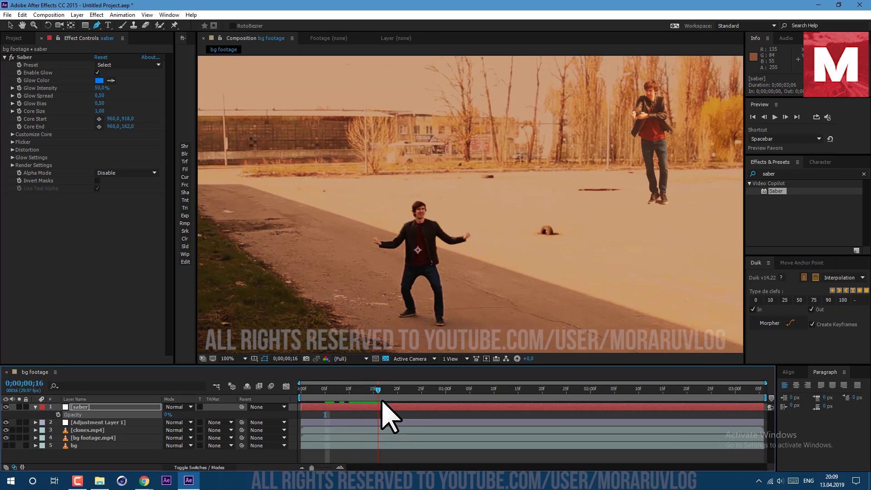
{"action": "left_click", "coordinate": [633, 112]}
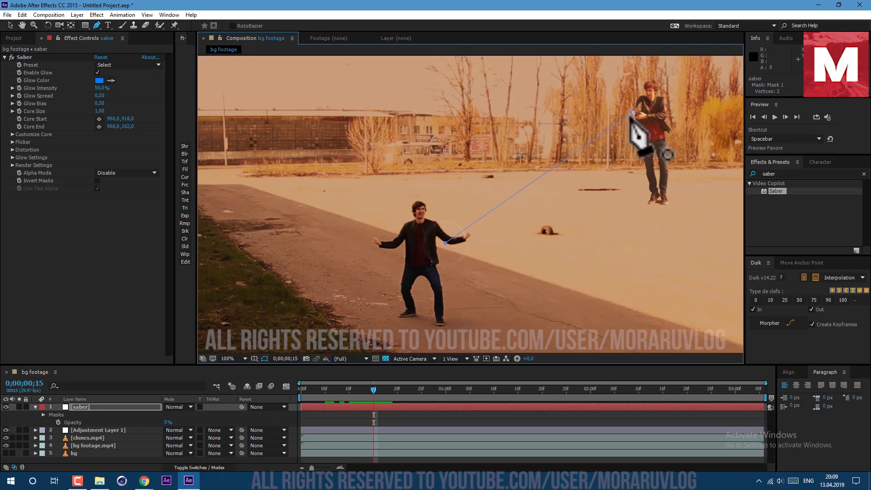
{"action": "left_click_drag", "start_coordinate": [506, 200], "coordinate": [479, 218]}
{"action": "left_click_drag", "start_coordinate": [585, 146], "coordinate": [563, 159]}
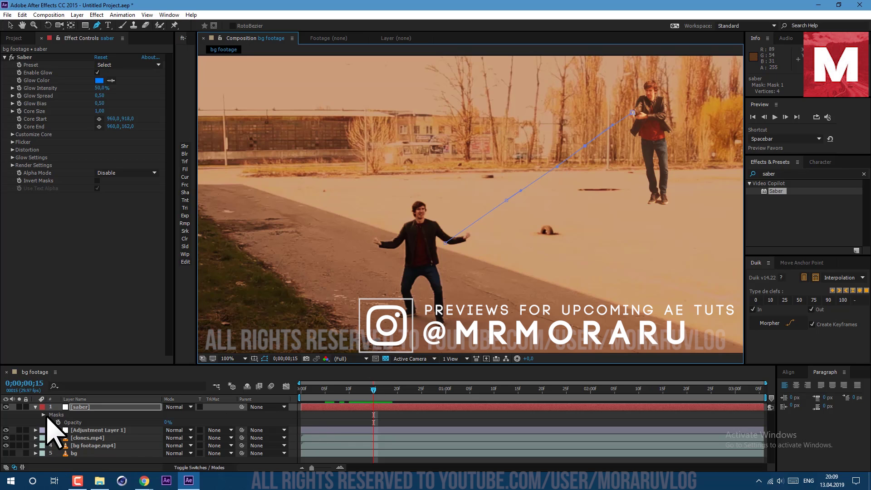
- Start keyframing Mask 1's Mask Path on the saber layer at 0;00;00;15
{"action": "left_click", "coordinate": [43, 415]}
{"action": "left_click", "coordinate": [51, 422]}
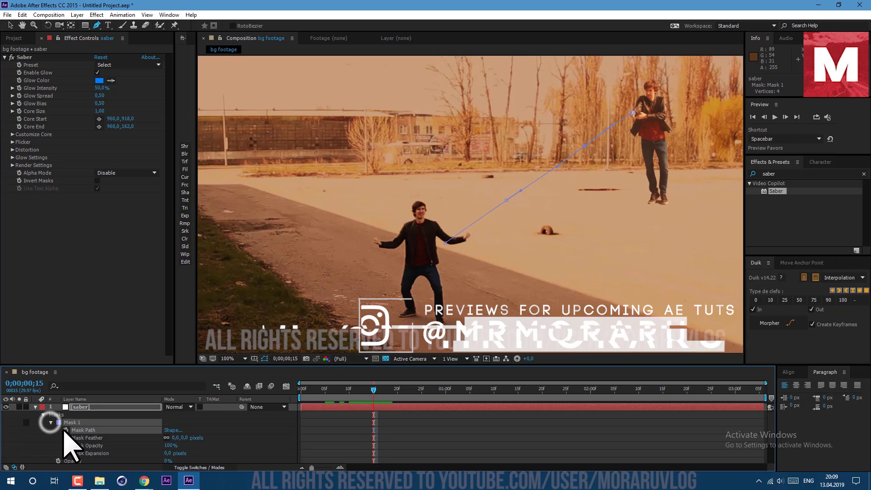
{"action": "left_click", "coordinate": [66, 430]}
- At 0;00;00;11, reshape the mask path into a curve from the clone's hand, lifting its free end off the foreground actor into the sky
{"action": "left_click_drag", "start_coordinate": [373, 389], "coordinate": [354, 390]}
{"action": "left_click", "coordinate": [385, 406]}
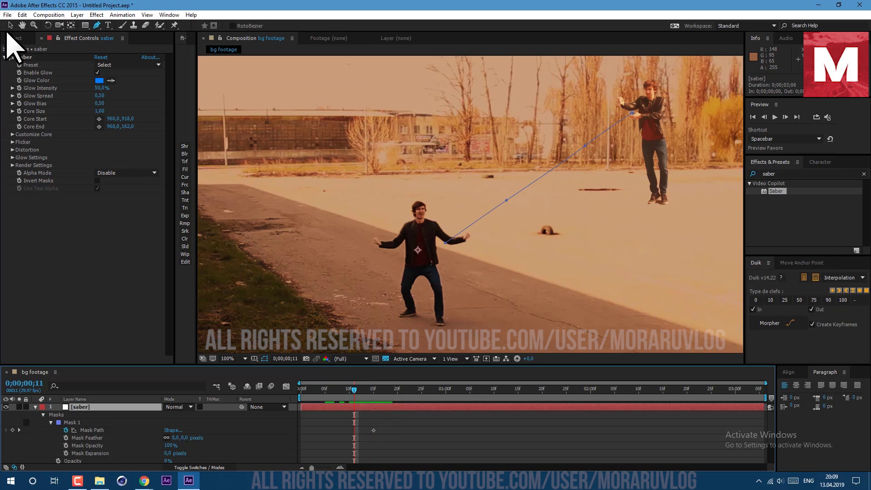
{"action": "left_click", "coordinate": [10, 25]}
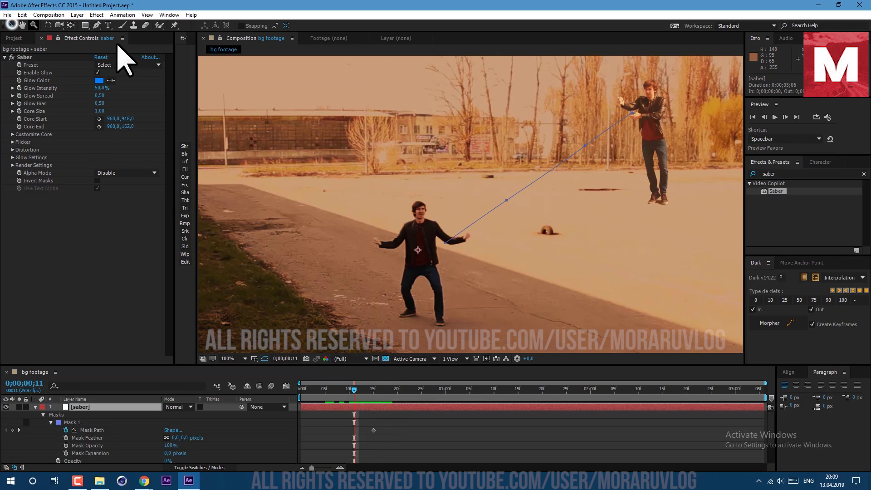
{"action": "left_click_drag", "start_coordinate": [632, 113], "coordinate": [617, 104]}
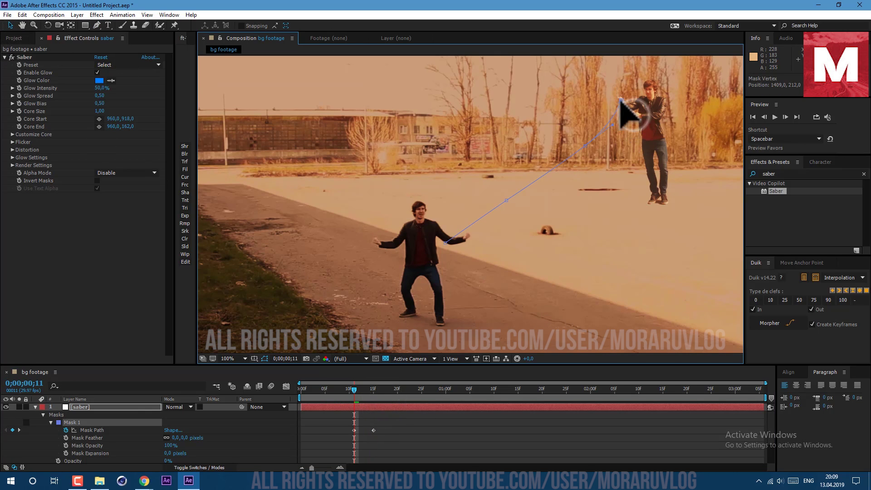
{"action": "left_click_drag", "start_coordinate": [572, 134], "coordinate": [565, 128]}
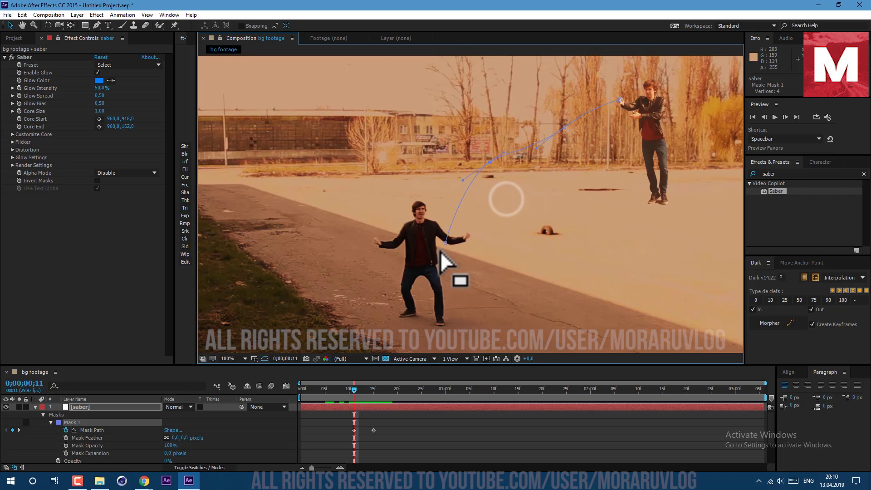
{"action": "left_click_drag", "start_coordinate": [445, 242], "coordinate": [528, 18]}
{"action": "key", "text": "comma"}
{"action": "key", "text": "comma"}
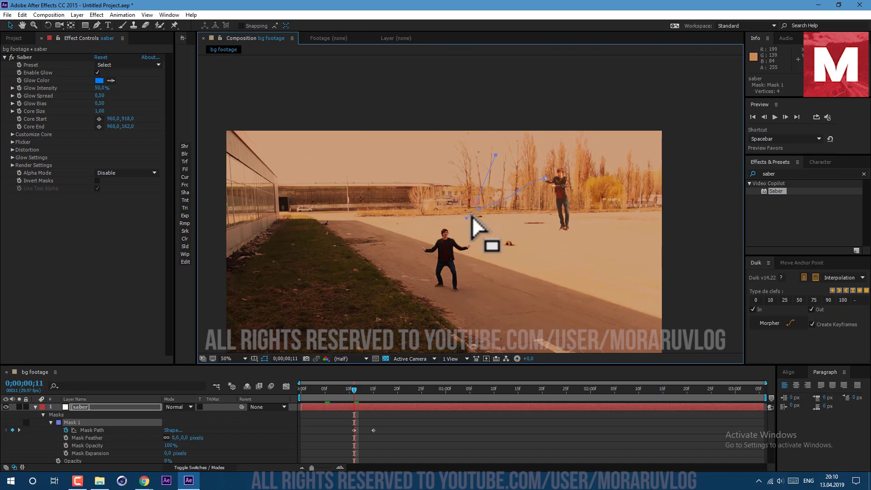
- At 0;00;00;01, curl the mask path above the clone with its free end beyond the frame's upper edge and its start at his hand
{"action": "key", "text": "Home"}
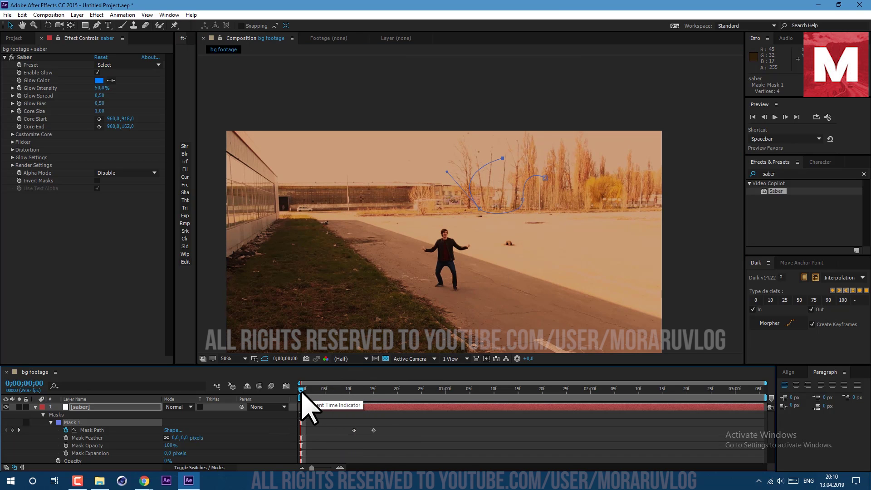
{"action": "left_click_drag", "start_coordinate": [301, 391], "coordinate": [303, 391]}
{"action": "left_click_drag", "start_coordinate": [303, 391], "coordinate": [306, 391]}
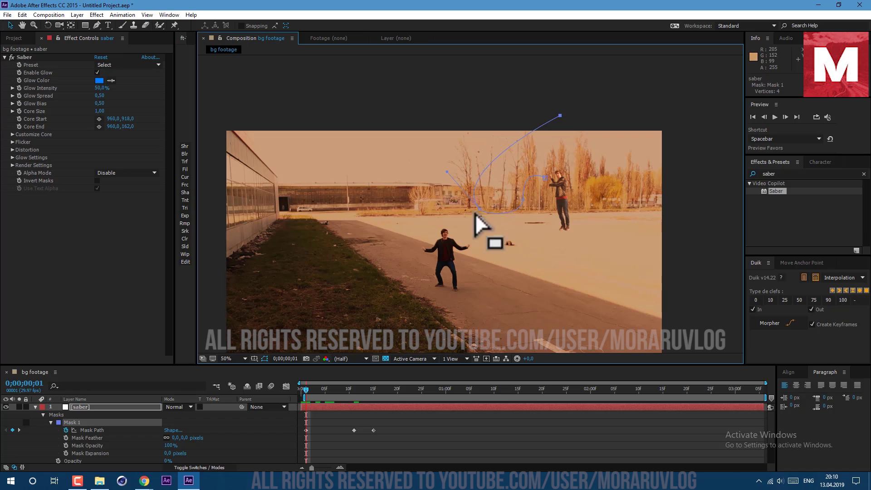
{"action": "left_click_drag", "start_coordinate": [475, 213], "coordinate": [509, 98]}
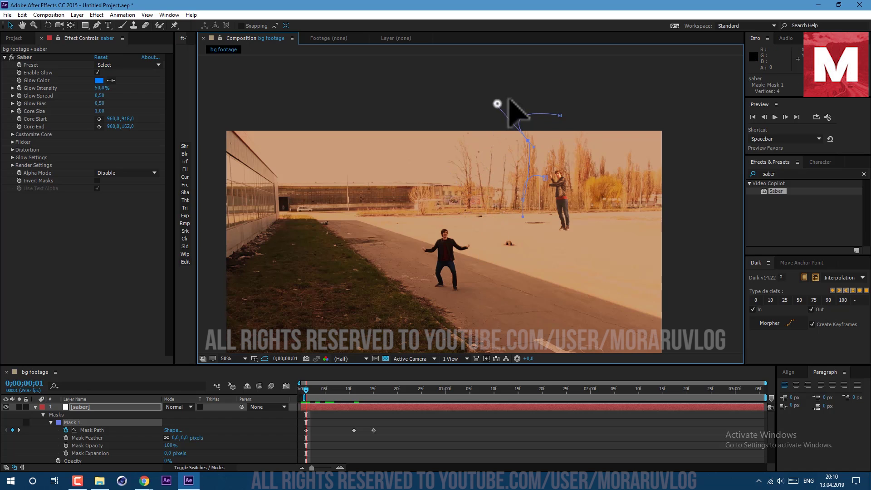
{"action": "left_click_drag", "start_coordinate": [529, 140], "coordinate": [553, 125]}
{"action": "left_click_drag", "start_coordinate": [623, 130], "coordinate": [628, 122]}
{"action": "left_click_drag", "start_coordinate": [569, 77], "coordinate": [562, 93]}
{"action": "left_click_drag", "start_coordinate": [545, 177], "coordinate": [550, 175]}
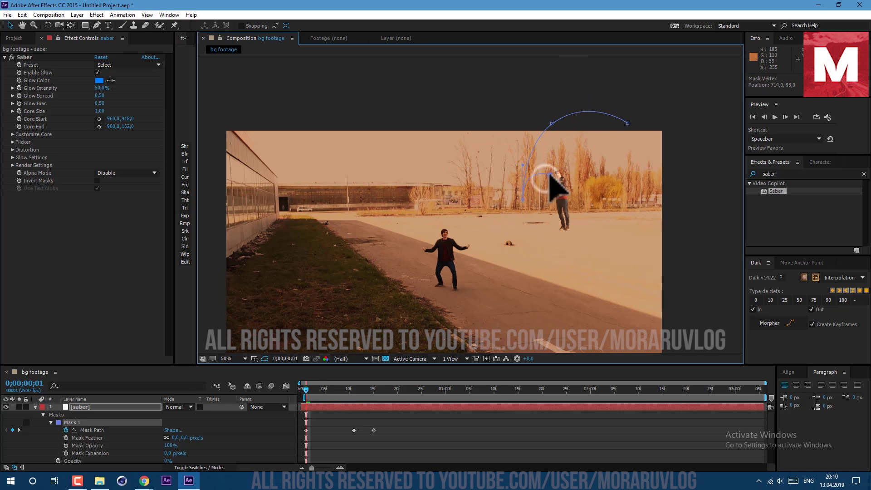
- Restore the saber layer's opacity to 100%
{"action": "left_click_drag", "start_coordinate": [306, 389], "coordinate": [311, 389]}
{"action": "left_click", "coordinate": [319, 408]}
{"action": "key", "text": "u"}
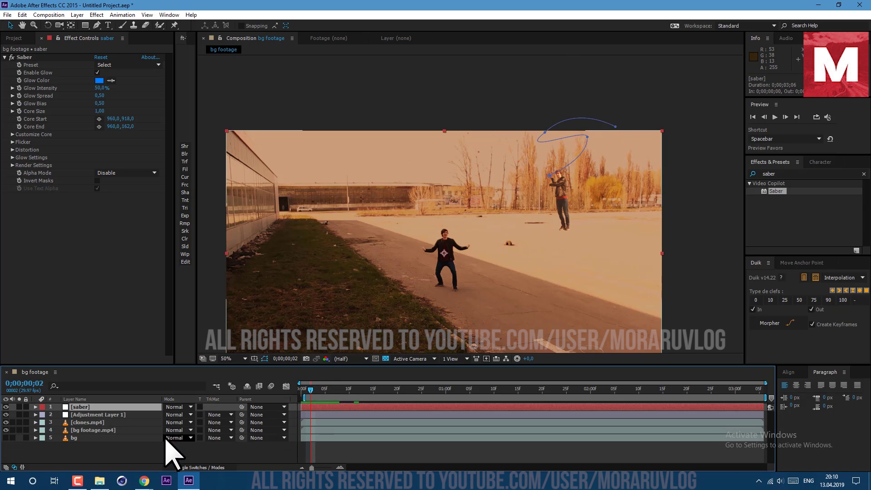
{"action": "key", "text": "t"}
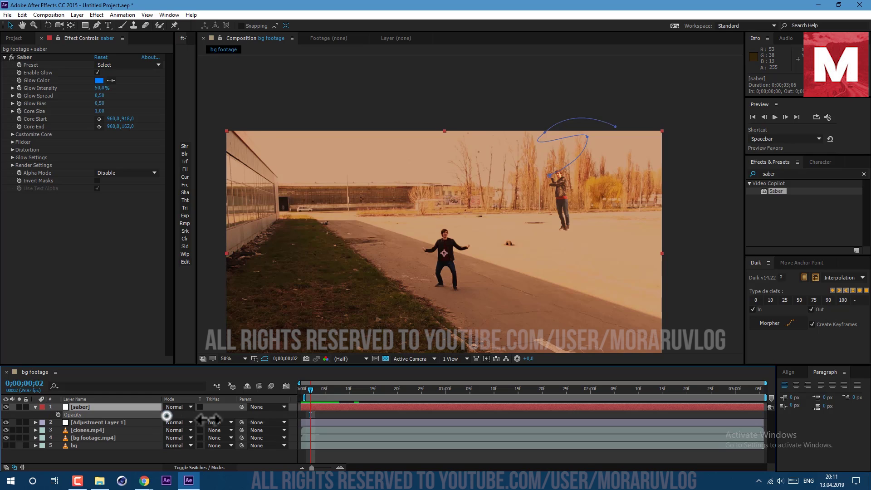
{"action": "left_click_drag", "start_coordinate": [197, 418], "coordinate": [218, 416]}
- Set Saber's Core Type to Layer Masks and the saber layer's blending mode to Add
{"action": "left_click", "coordinate": [11, 134]}
{"action": "left_click", "coordinate": [114, 141]}
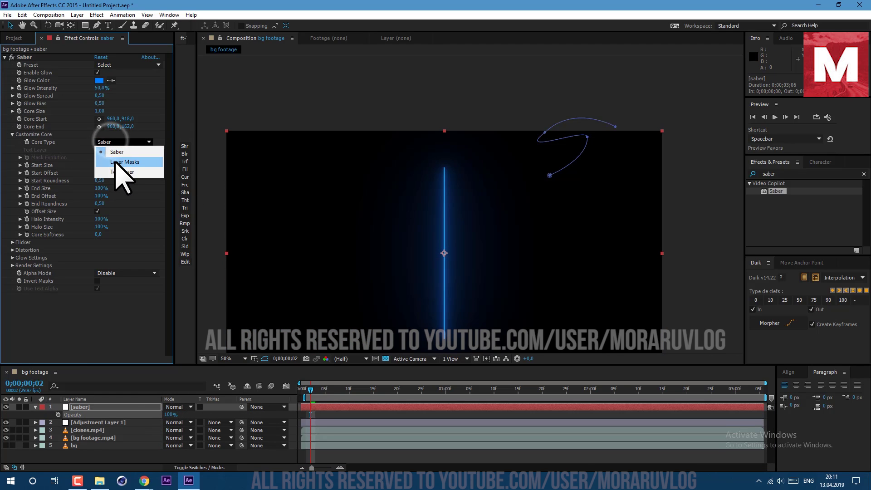
{"action": "left_click", "coordinate": [117, 163]}
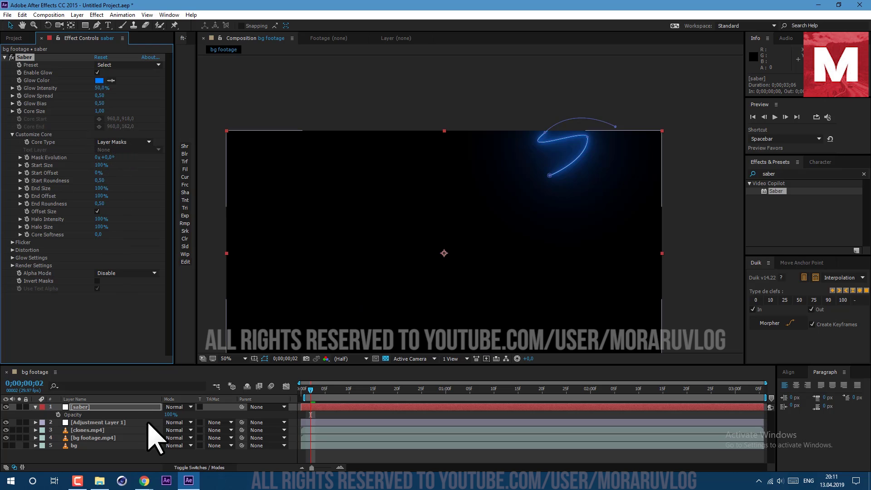
{"action": "left_click", "coordinate": [178, 407]}
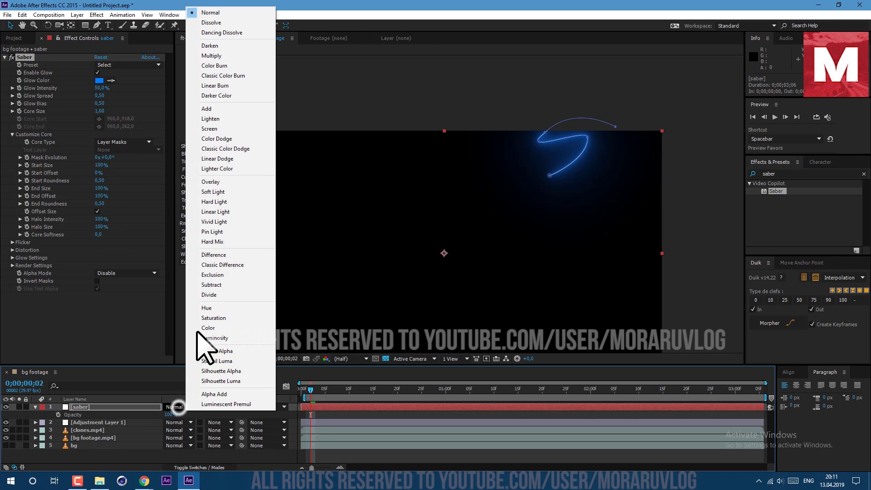
{"action": "left_click", "coordinate": [218, 110]}
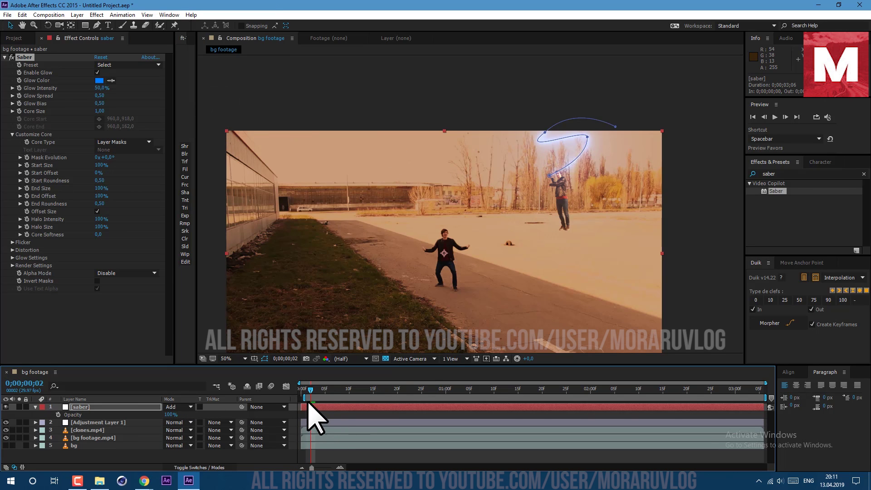
- At 0;00;00;17, nudge the beam's two middle mask vertices to bend the path slightly between the actors
{"action": "mouse_move", "coordinate": [305, 388]}
{"action": "left_mouse_down"}
{"action": "mouse_move", "coordinate": [325, 400]}
{"action": "mouse_move", "coordinate": [400, 395]}
{"action": "mouse_move", "coordinate": [335, 399]}
{"action": "mouse_move", "coordinate": [379, 412]}
{"action": "left_mouse_up"}
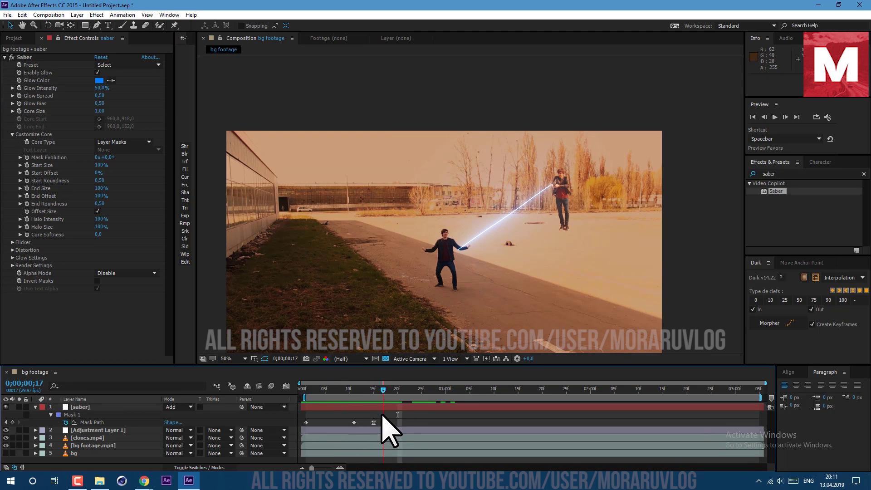
{"action": "left_click", "coordinate": [385, 408]}
{"action": "left_click", "coordinate": [489, 227]}
{"action": "left_click_drag", "start_coordinate": [495, 224], "coordinate": [495, 220]}
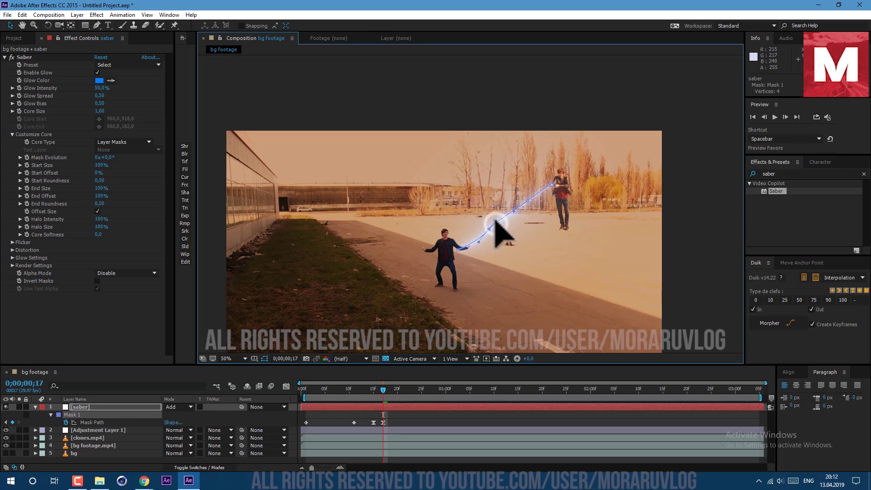
{"action": "left_click_drag", "start_coordinate": [527, 201], "coordinate": [526, 199]}
- Copy the straight-beam Mask Path keyframe from 0;00;00;15 to 0;00;00;19
{"action": "left_click", "coordinate": [392, 390]}
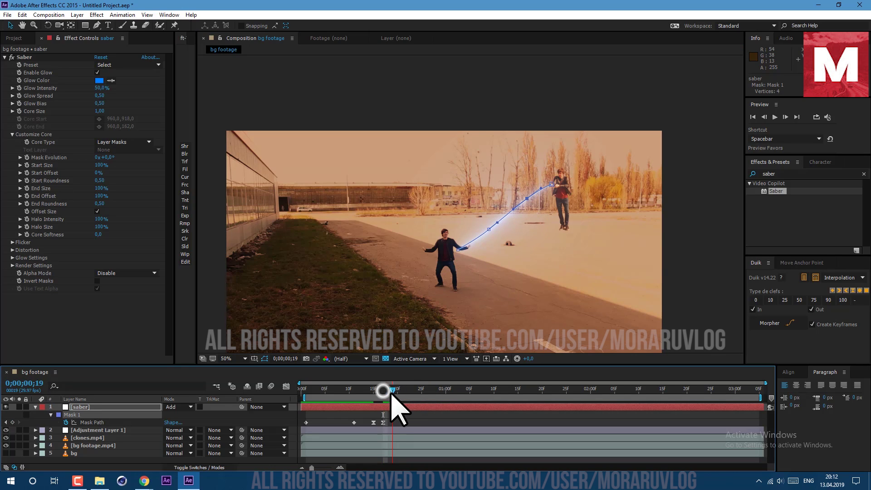
{"action": "left_click", "coordinate": [373, 422]}
{"action": "key", "text": "ctrl+c"}
{"action": "key", "text": "ctrl+v"}
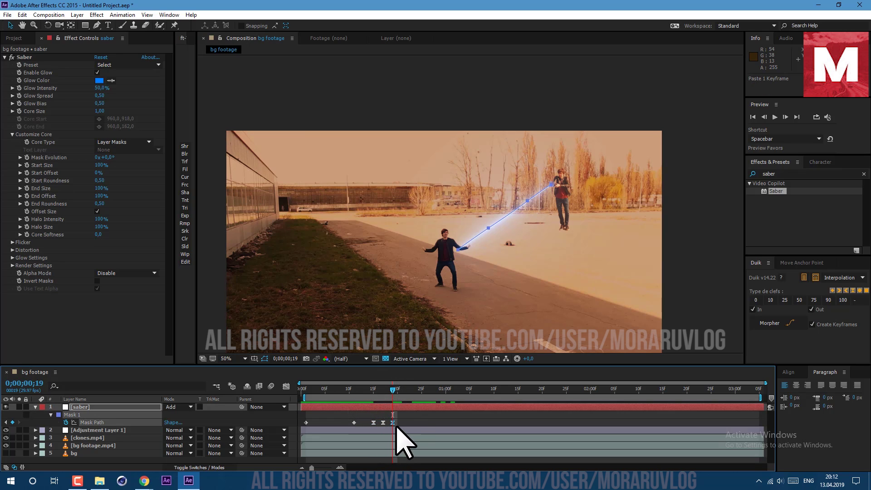
- Preview the beam, return to 0;00;00;19 and set a first Position keyframe on the clones.mp4 layer
{"action": "key", "text": "space"}
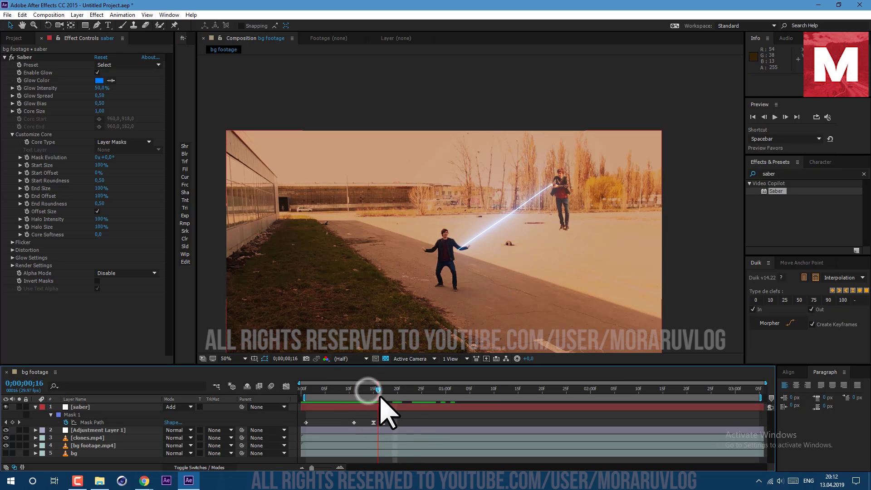
{"action": "left_click", "coordinate": [393, 393]}
{"action": "left_click", "coordinate": [393, 391]}
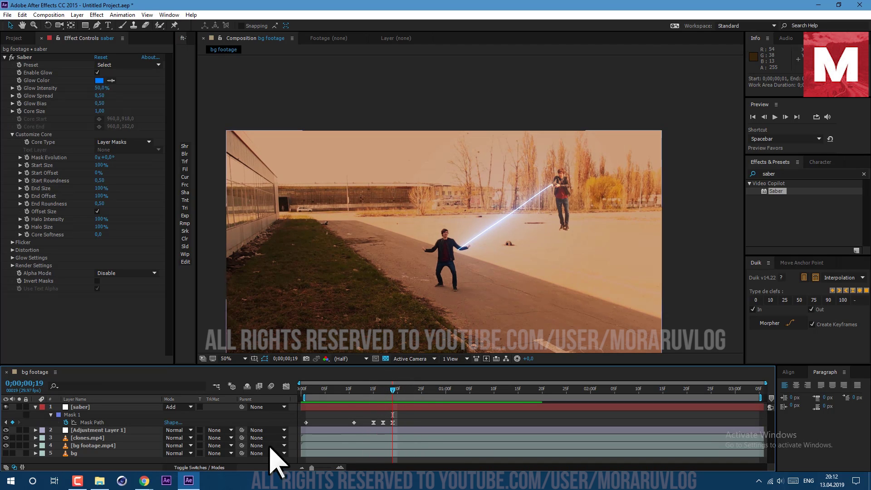
{"action": "left_click", "coordinate": [91, 438]}
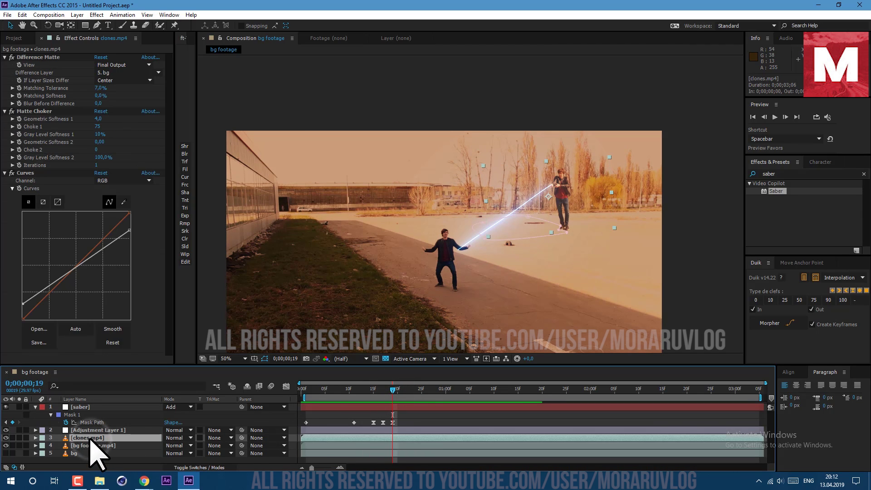
{"action": "key", "text": "p"}
{"action": "left_click", "coordinate": [58, 445]}
- Keyframe the clone's Position at 1438, 232 on 0;00;01;27 and 1380, 222 on 0;00;03;05, and ease all its Position keyframes
{"action": "left_click_drag", "start_coordinate": [455, 389], "coordinate": [575, 391]}
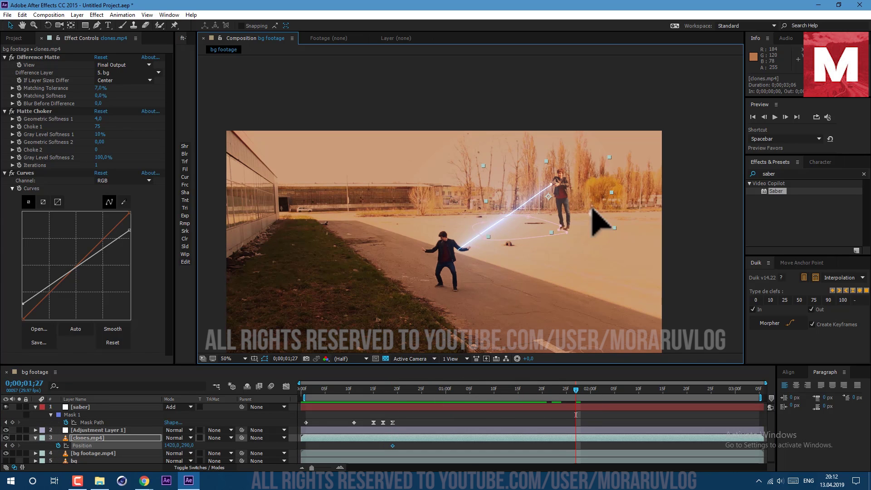
{"action": "left_click_drag", "start_coordinate": [593, 214], "coordinate": [597, 201]}
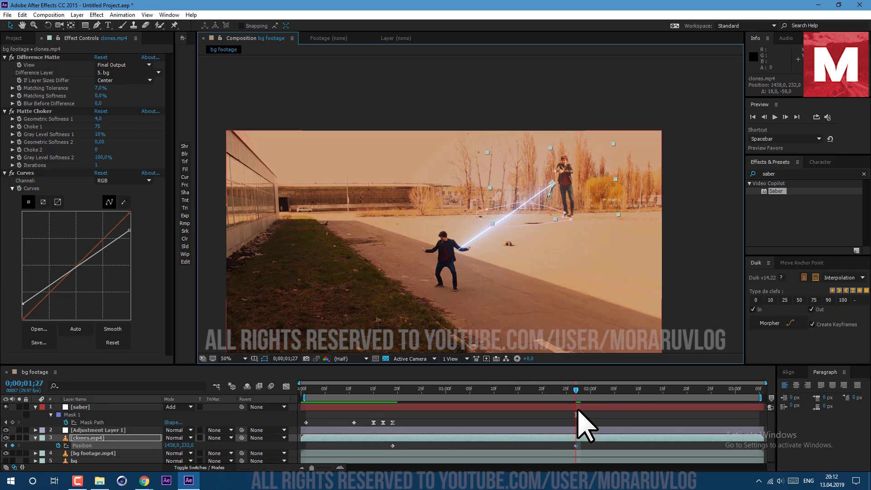
{"action": "left_click_drag", "start_coordinate": [578, 396], "coordinate": [756, 395]}
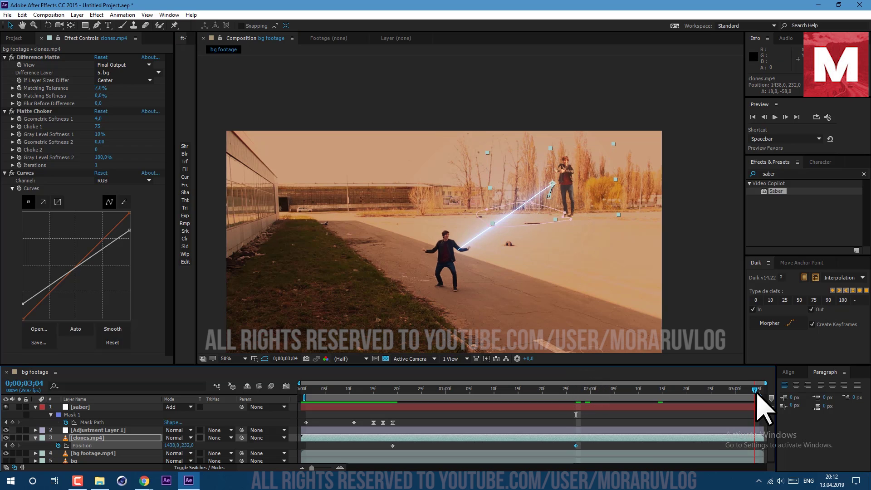
{"action": "left_click_drag", "start_coordinate": [579, 178], "coordinate": [566, 180]}
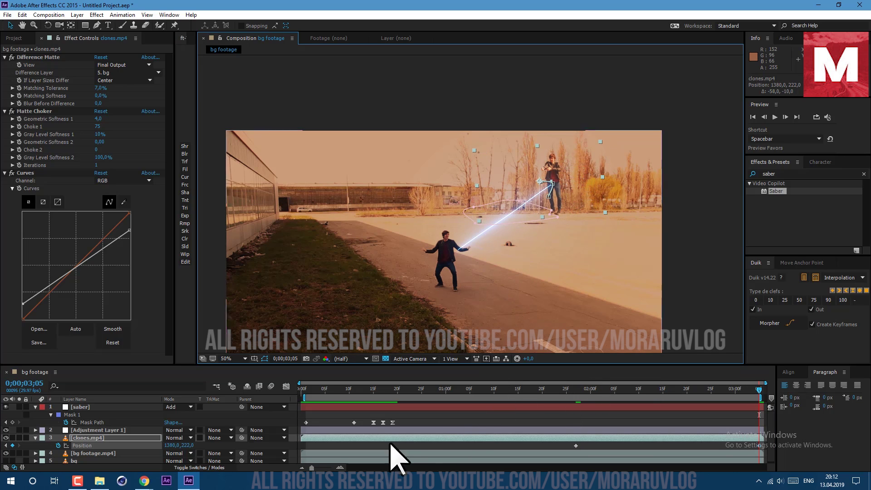
{"action": "left_click_drag", "start_coordinate": [380, 447], "coordinate": [761, 446]}
{"action": "left_click", "coordinate": [503, 443]}
- At 0;00;01;27, move the upper end vertex of the saber mask onto the raised clone's hands
{"action": "mouse_move", "coordinate": [573, 391]}
{"action": "left_mouse_down"}
{"action": "mouse_move", "coordinate": [393, 392]}
{"action": "mouse_move", "coordinate": [576, 391]}
{"action": "left_mouse_up"}
{"action": "left_click", "coordinate": [556, 406]}
{"action": "left_click_drag", "start_coordinate": [552, 183], "coordinate": [557, 171]}
{"action": "key", "text": "space"}
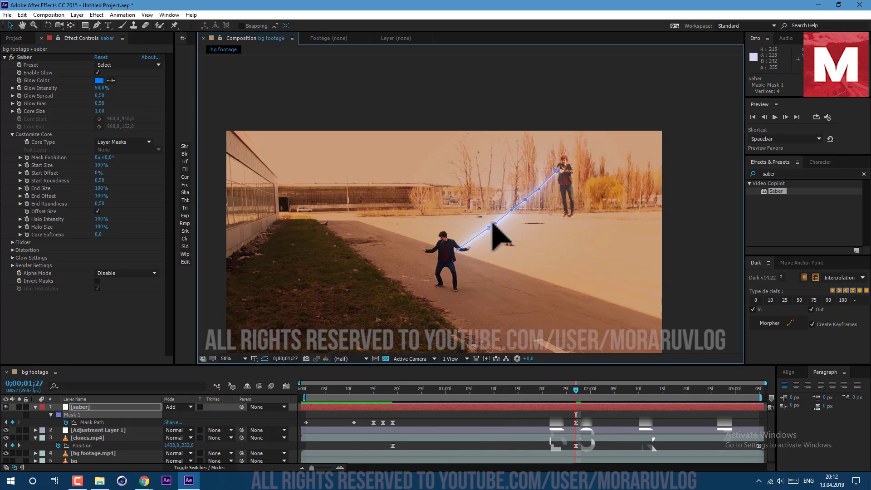
- At 0;00;03;05, reposition the saber mask's end and middle vertices so the beam runs straight to the clone's hands, and preview it
{"action": "left_click_drag", "start_coordinate": [526, 199], "coordinate": [514, 195]}
{"action": "left_click_drag", "start_coordinate": [488, 225], "coordinate": [486, 224]}
{"action": "left_click_drag", "start_coordinate": [498, 215], "coordinate": [497, 214]}
{"action": "left_click_drag", "start_coordinate": [514, 194], "coordinate": [531, 180]}
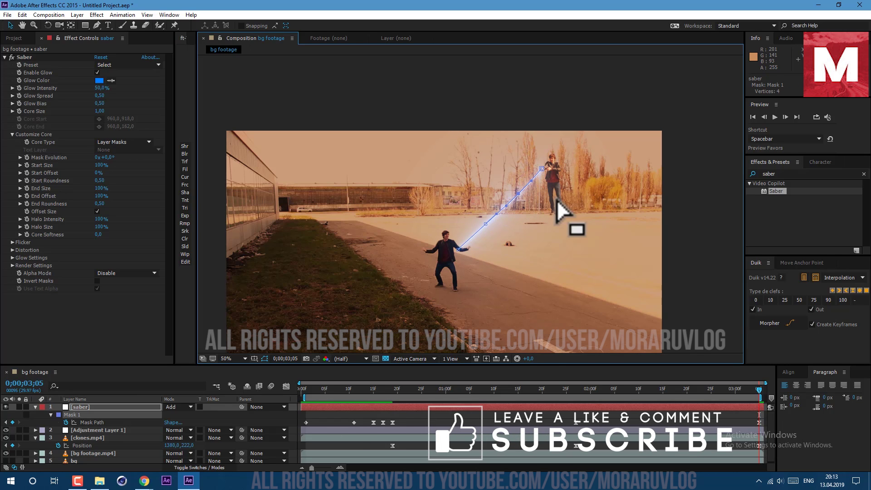
{"action": "key", "text": "space"}
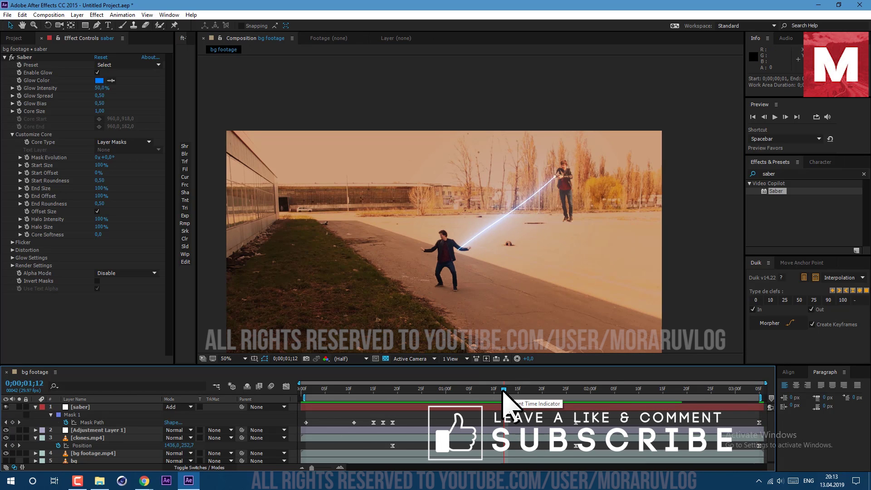
- Change Saber's Glow Color to orange, FF6600
{"action": "left_click", "coordinate": [99, 81]}
{"action": "left_click", "coordinate": [143, 243]}
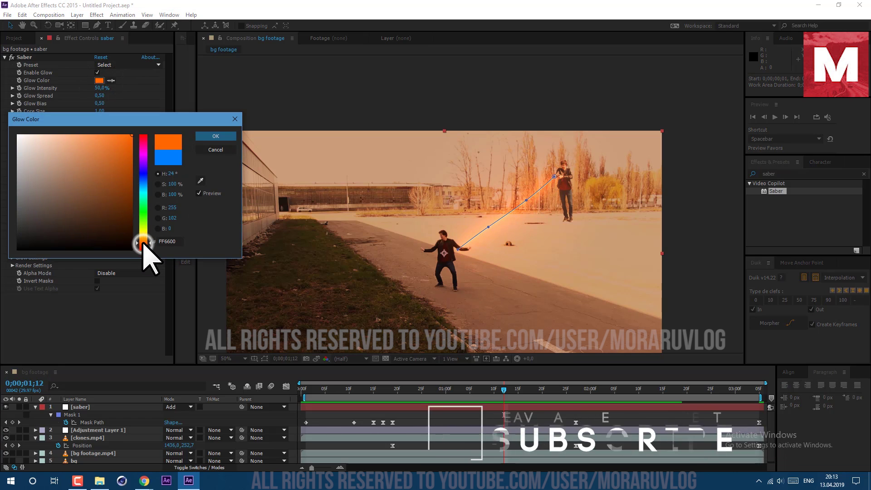
{"action": "left_click", "coordinate": [211, 136]}
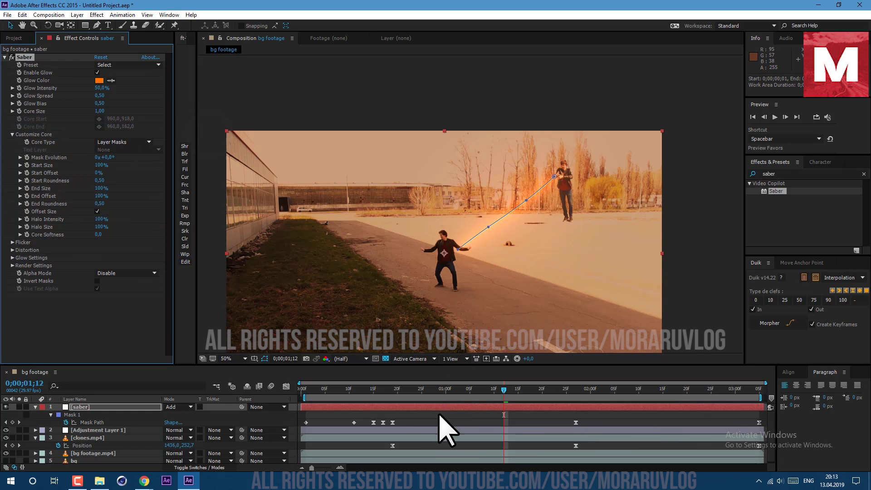
- Set Saber's Start Size to 7% and End Size to 145% to taper the beam
{"action": "left_click", "coordinate": [101, 165]}
{"action": "type", "text": "7"}
{"action": "key", "text": "Return"}
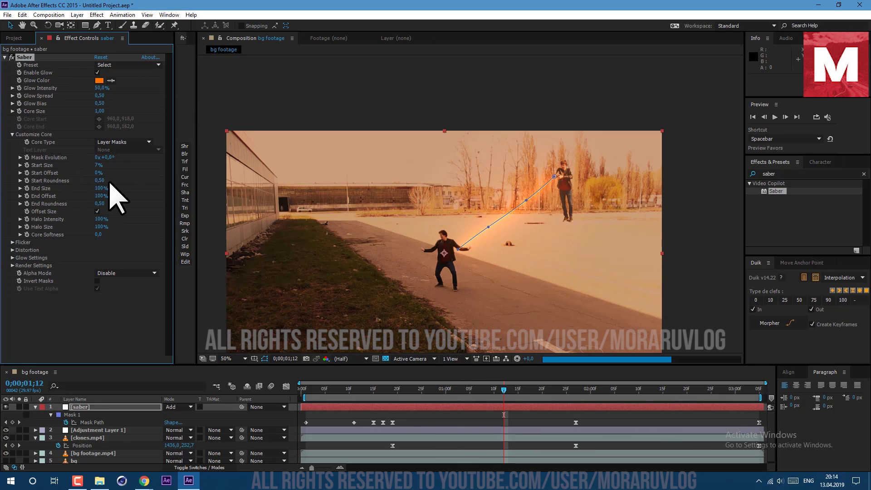
{"action": "left_click", "coordinate": [448, 416]}
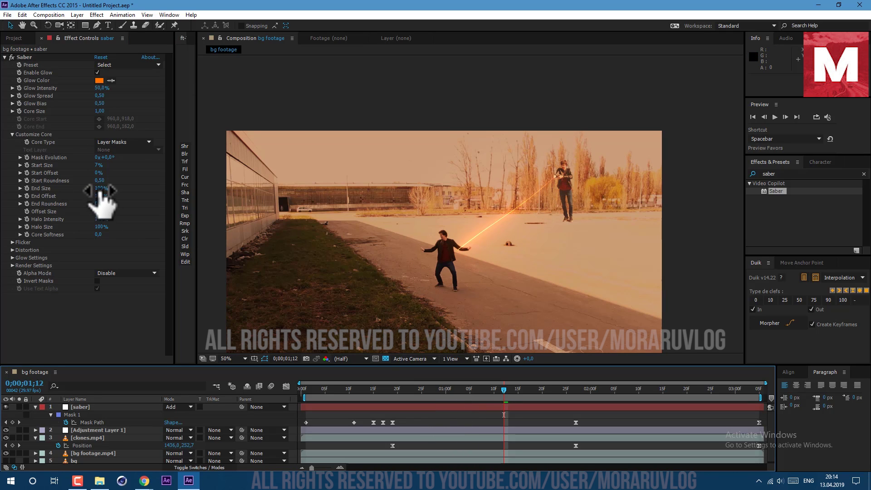
{"action": "left_click_drag", "start_coordinate": [100, 190], "coordinate": [116, 191]}
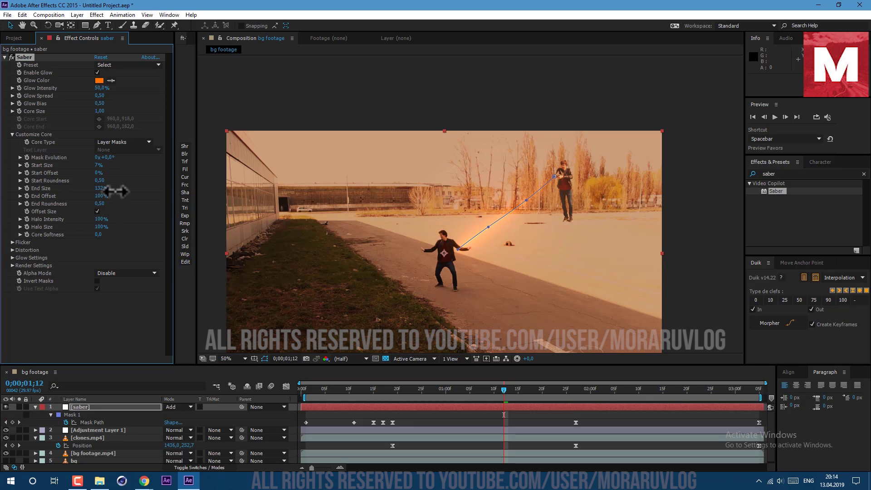
{"action": "left_click", "coordinate": [444, 421]}
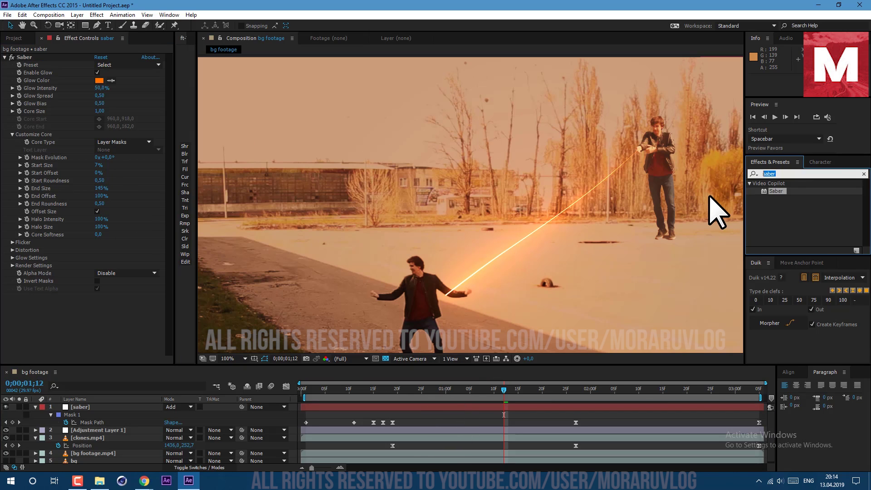
- Apply Fast Blur to the saber layer after the Saber effect and set its Blurriness to 2
{"action": "type", "text": "fs"}
{"action": "key", "text": "BackSpace"}
{"action": "key", "text": "BackSpace"}
{"action": "type", "text": "fast b"}
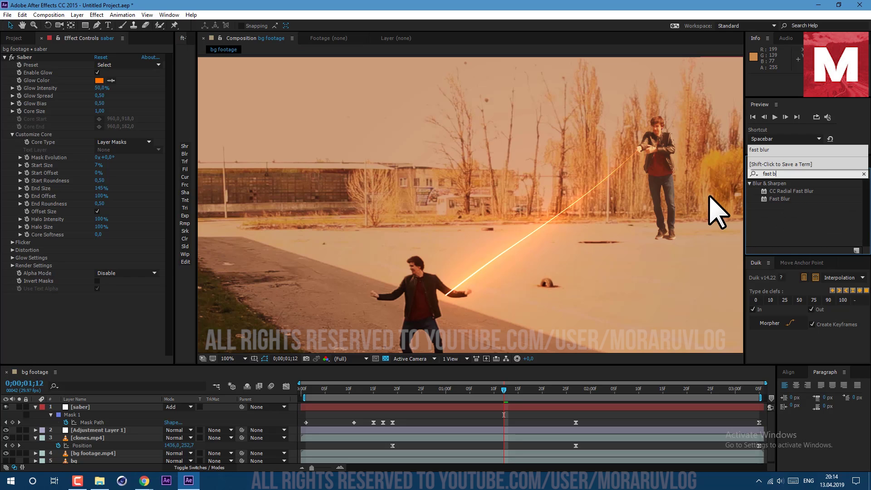
{"action": "left_click_drag", "start_coordinate": [781, 199], "coordinate": [97, 331]}
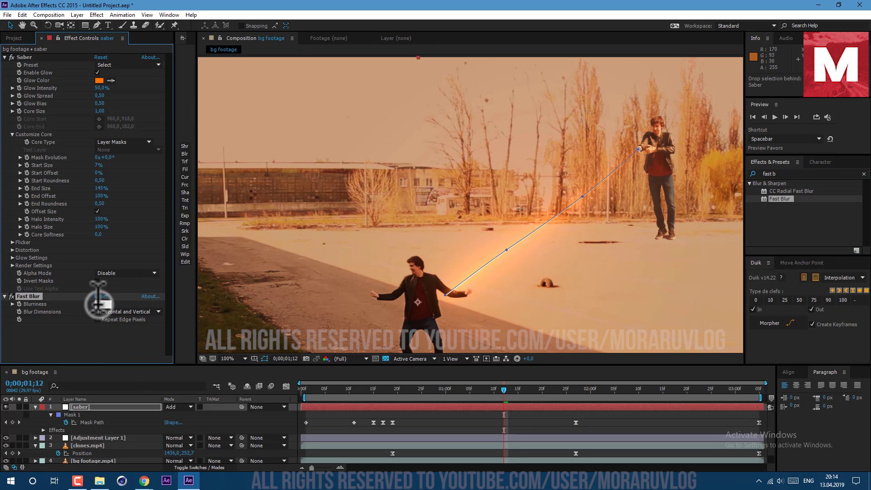
- Add Turbulent Displace after Fast Blur on the saber layer, with Amount -35 and Size 2, and inspect the beam
{"action": "left_click_drag", "start_coordinate": [790, 174], "coordinate": [740, 174]}
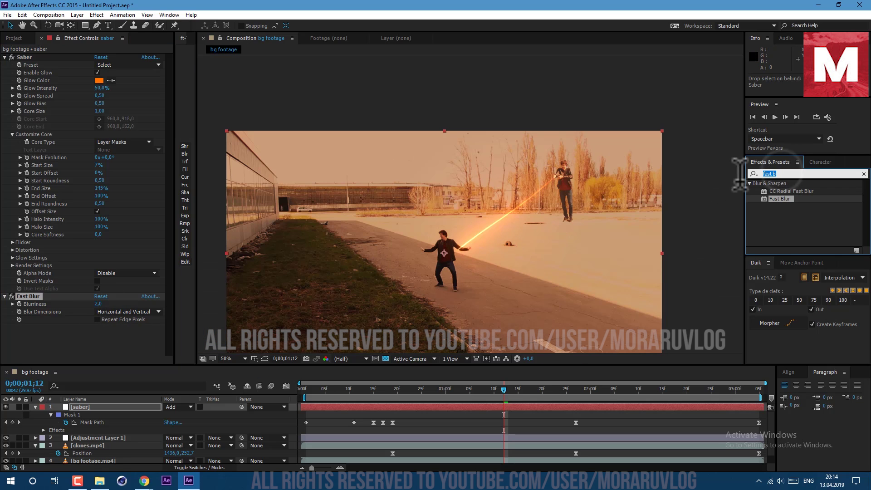
{"action": "type", "text": "turb"}
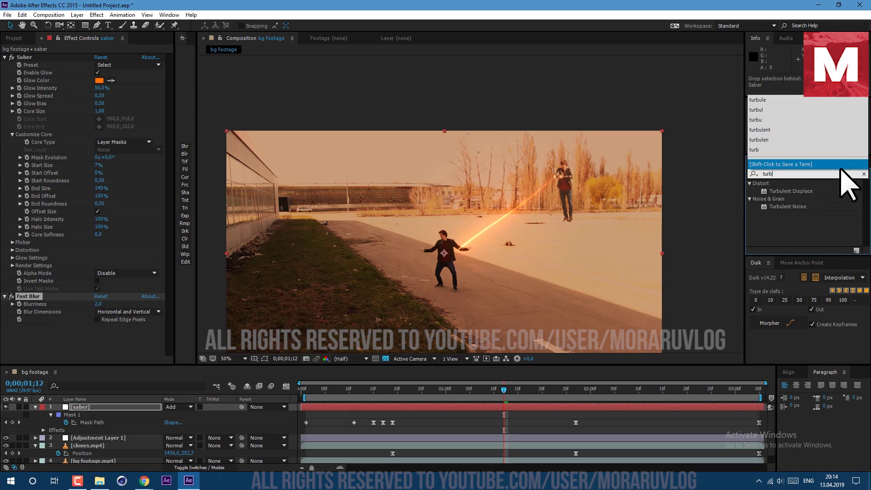
{"action": "mouse_move", "coordinate": [791, 190]}
{"action": "left_mouse_down"}
{"action": "mouse_move", "coordinate": [119, 341]}
{"action": "mouse_move", "coordinate": [100, 282]}
{"action": "left_mouse_up"}
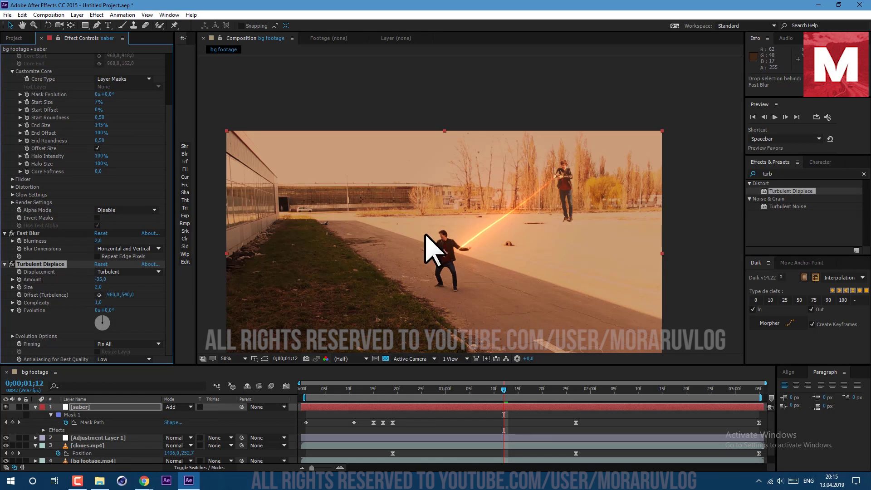
{"action": "scroll", "coordinate": [384, 261], "scroll_direction": "up", "scroll_amount": 4}
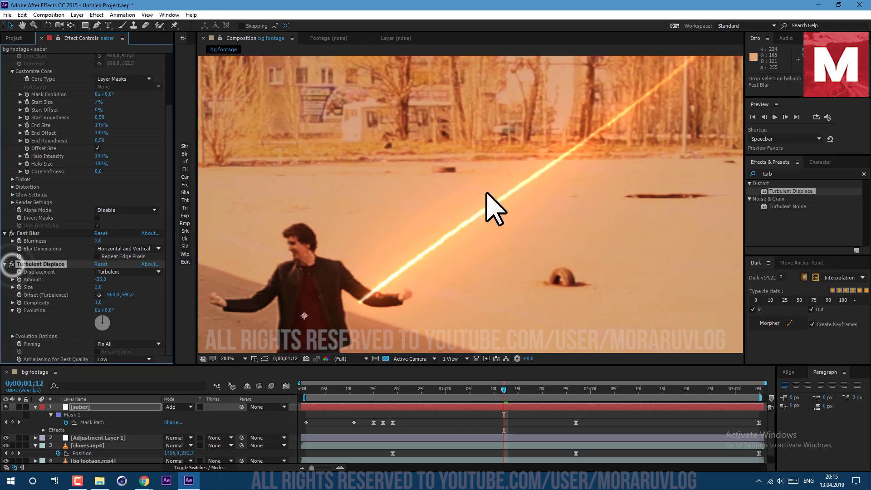
{"action": "scroll", "coordinate": [536, 194], "scroll_direction": "down", "scroll_amount": 4}
{"action": "left_click_drag", "start_coordinate": [389, 253], "coordinate": [471, 229]}
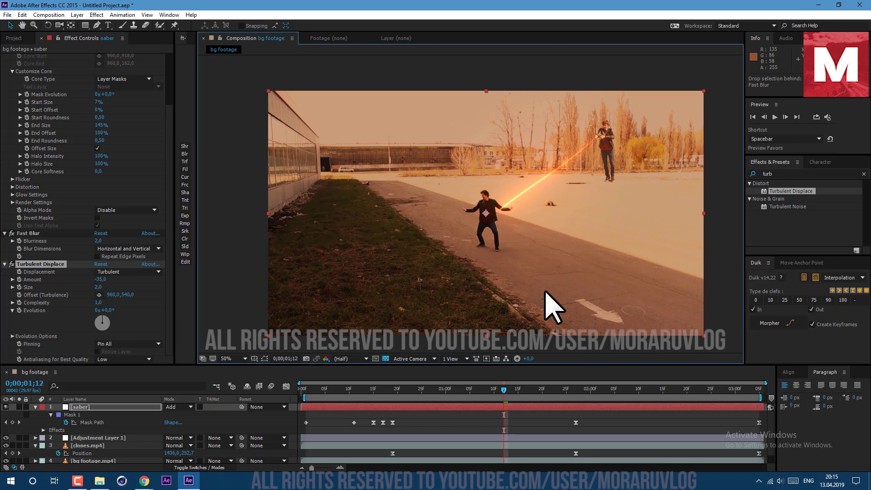
- Collapse the layer properties, nest the bg footage composition in a new composition and name it final
{"action": "left_click", "coordinate": [36, 407]}
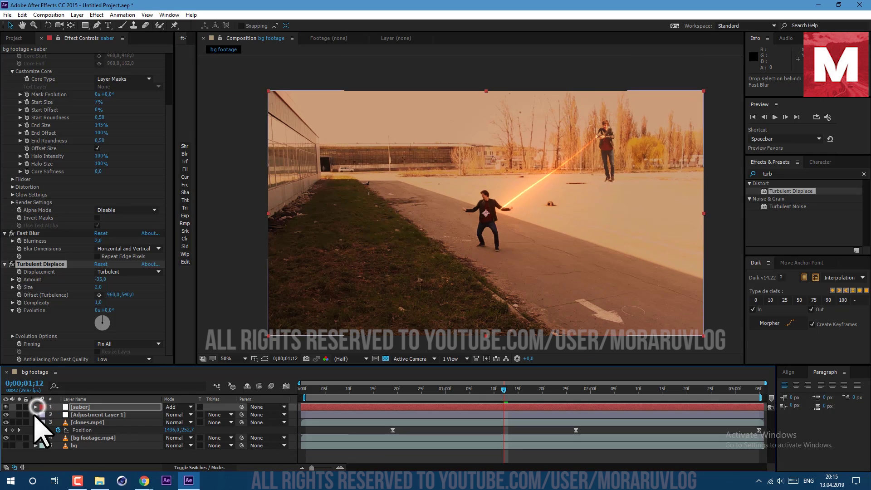
{"action": "left_click", "coordinate": [35, 422]}
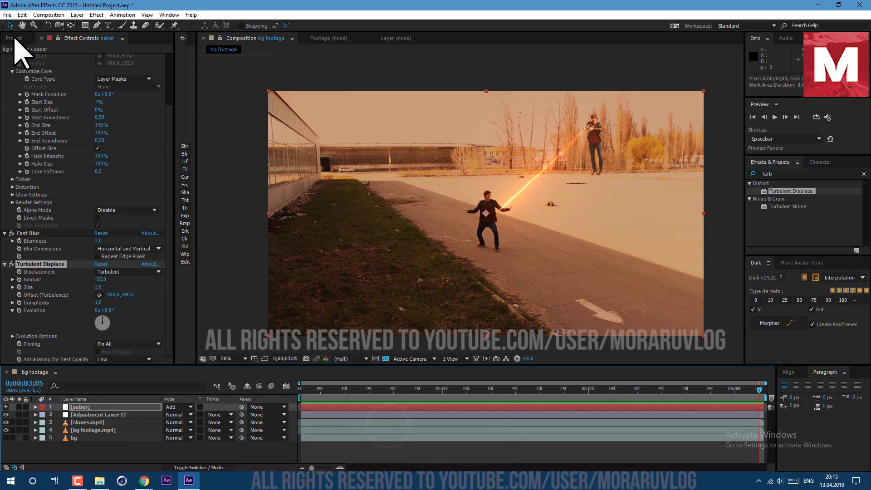
{"action": "left_click", "coordinate": [14, 39]}
{"action": "left_click_drag", "start_coordinate": [43, 120], "coordinate": [29, 360]}
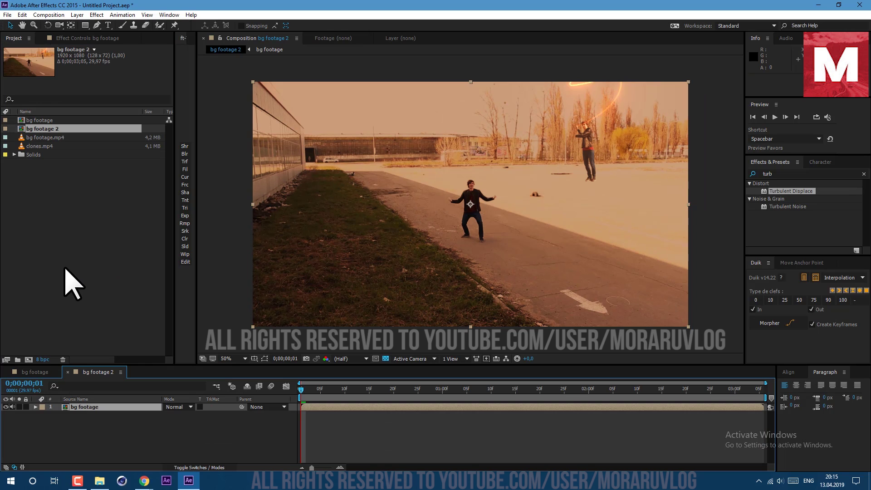
{"action": "right_click", "coordinate": [114, 404]}
{"action": "left_click", "coordinate": [131, 355]}
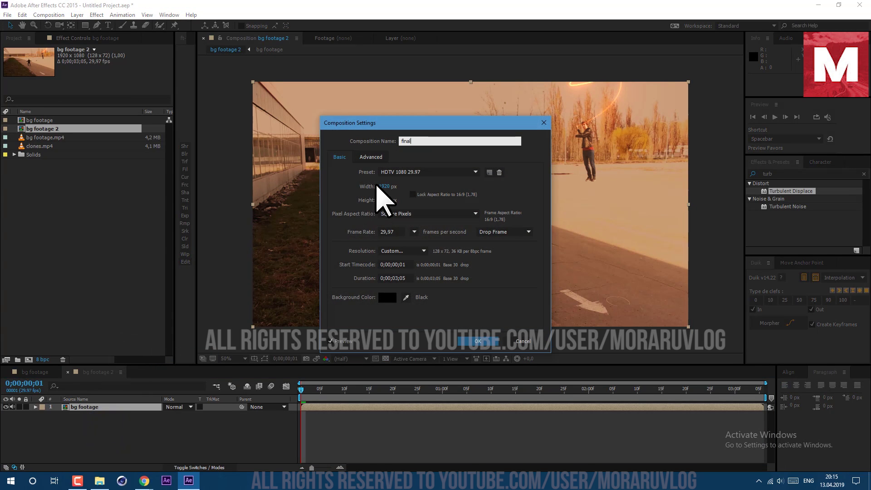
{"action": "key", "text": "Return"}
- Scale the nested bg footage layer to 106% and add the expression wiggle(1,15) to its Position
{"action": "left_click_drag", "start_coordinate": [180, 415], "coordinate": [182, 414]}
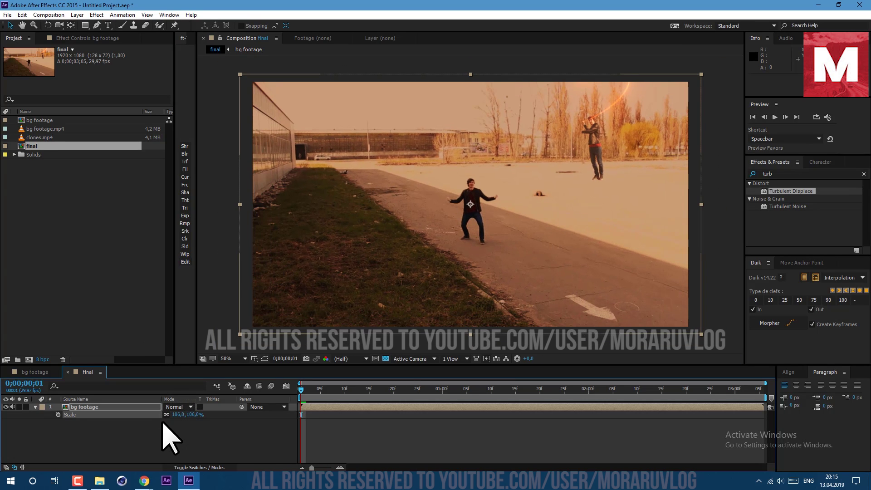
{"action": "key", "text": "p"}
{"action": "left_click", "coordinate": [59, 416], "text": "alt"}
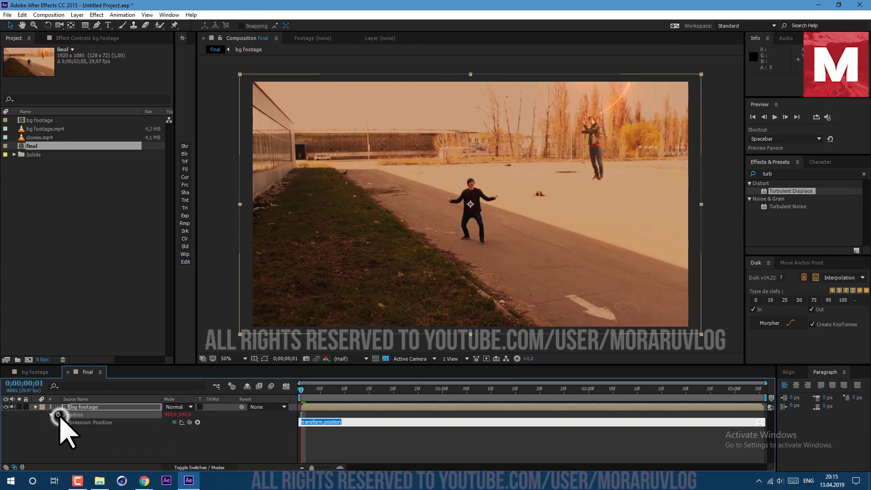
{"action": "type", "text": "wiggle(3"}
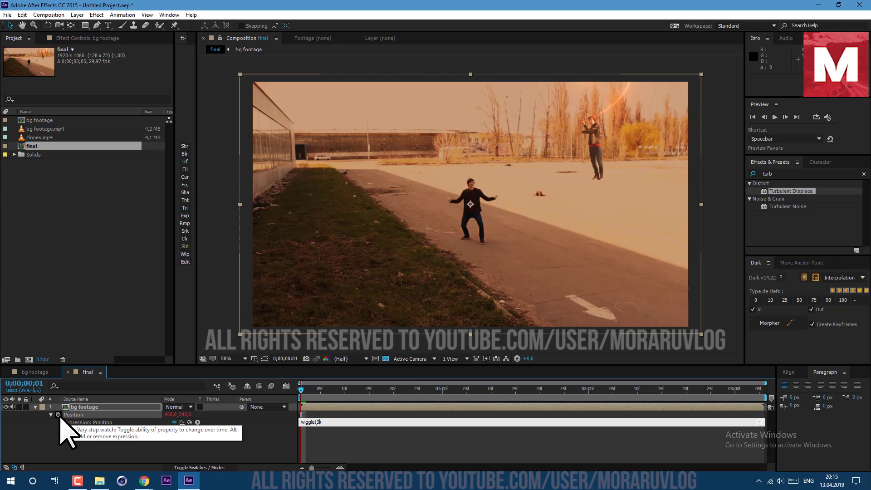
{"action": "left_click", "coordinate": [340, 389]}
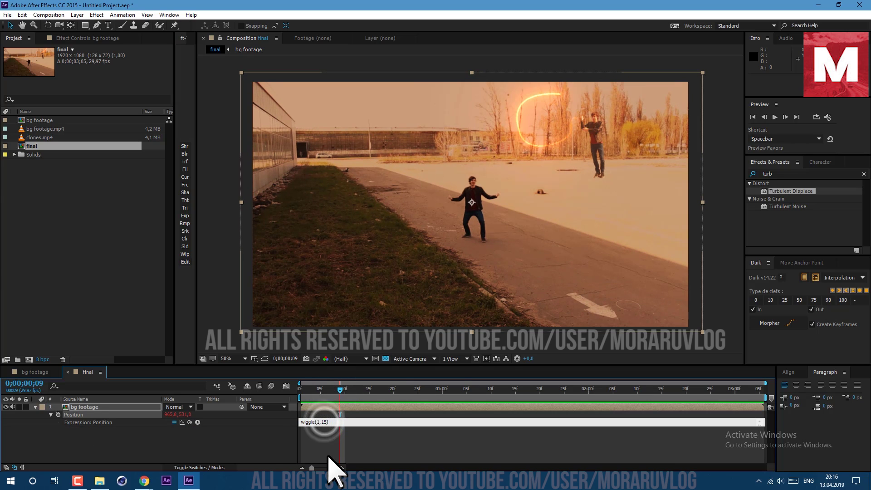
- Change the Position expression to wiggle(1,35) and preview the camera shake
{"action": "type", "text": "3"}
{"action": "key", "text": "KP_Enter"}
{"action": "key", "text": "space"}
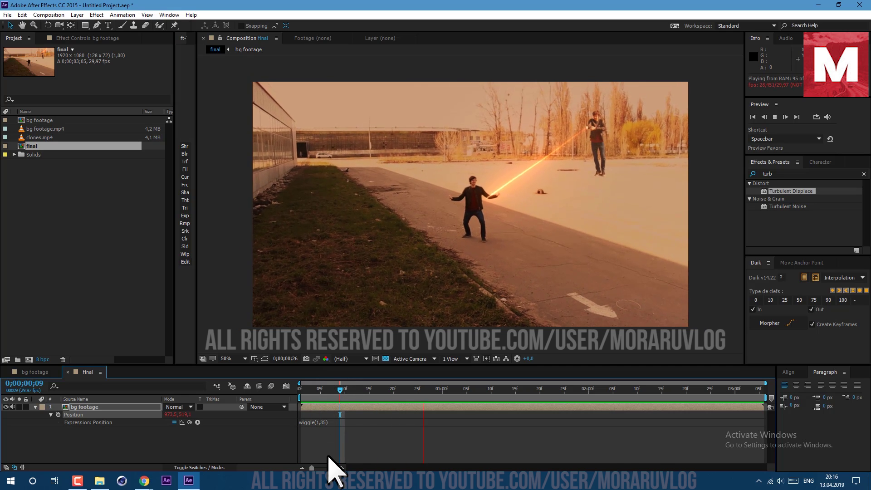